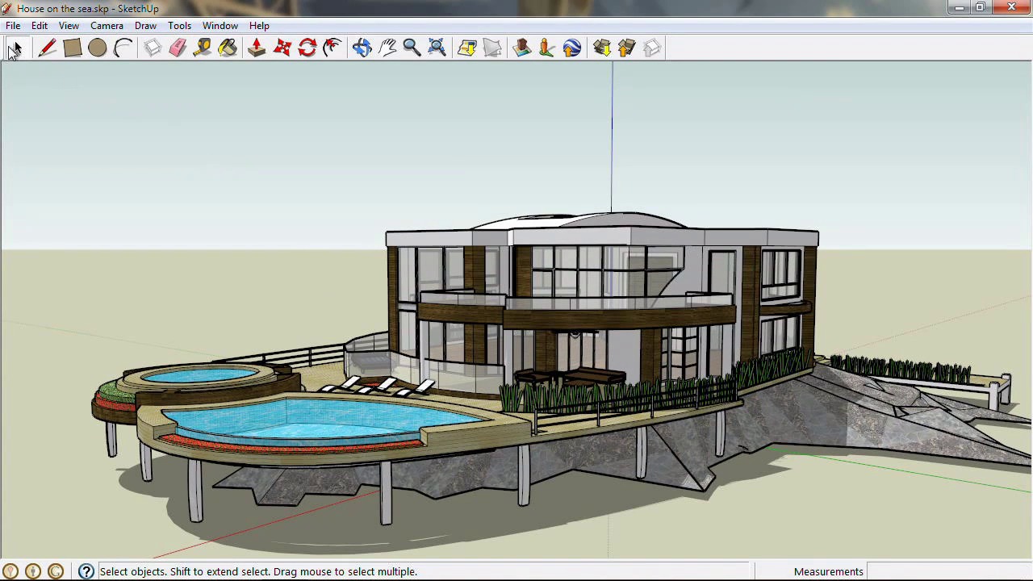
Step: Export the SketchUp house model to the desktop as the COLLADA file House on the sea.dae
left_click_drag(384, 329, 355, 347)
key("space")
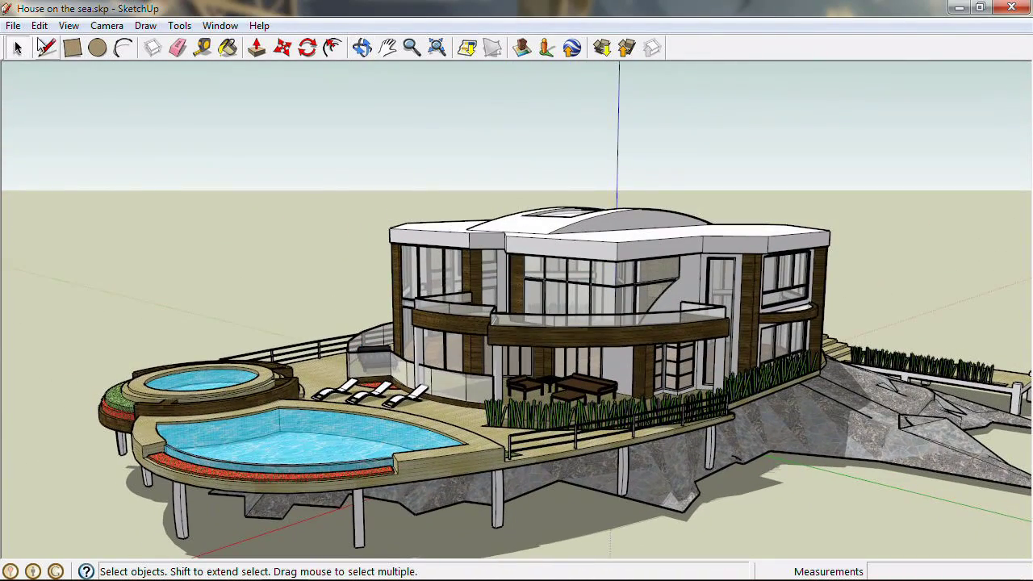
left_click(12, 26)
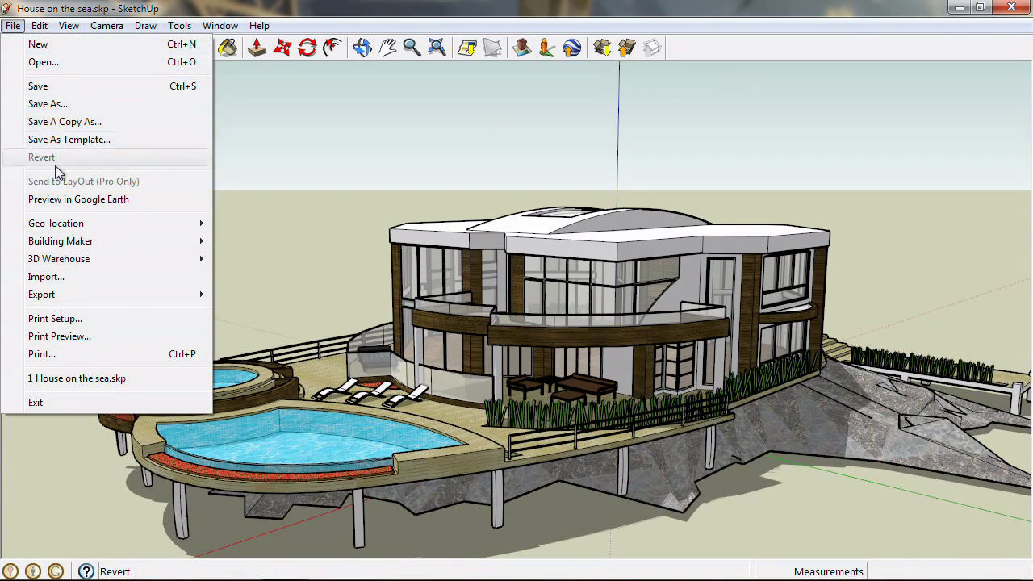
mouse_move(59, 301)
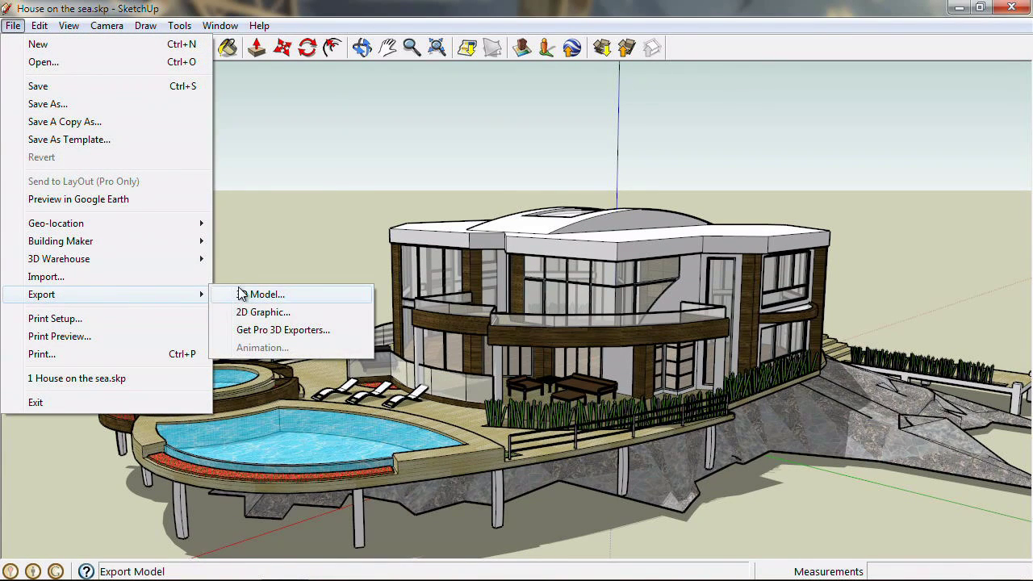
left_click(258, 294)
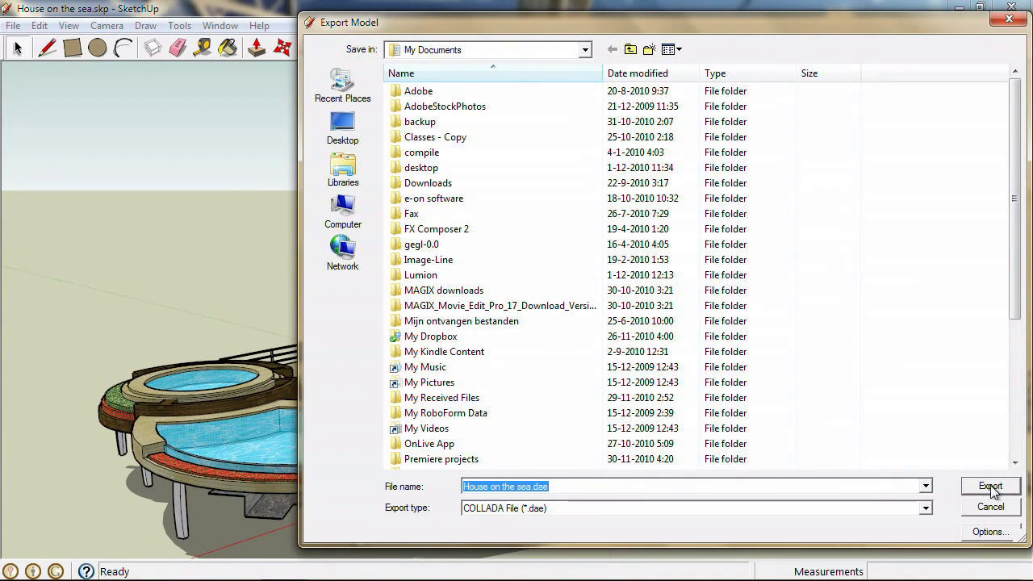
left_click(343, 127)
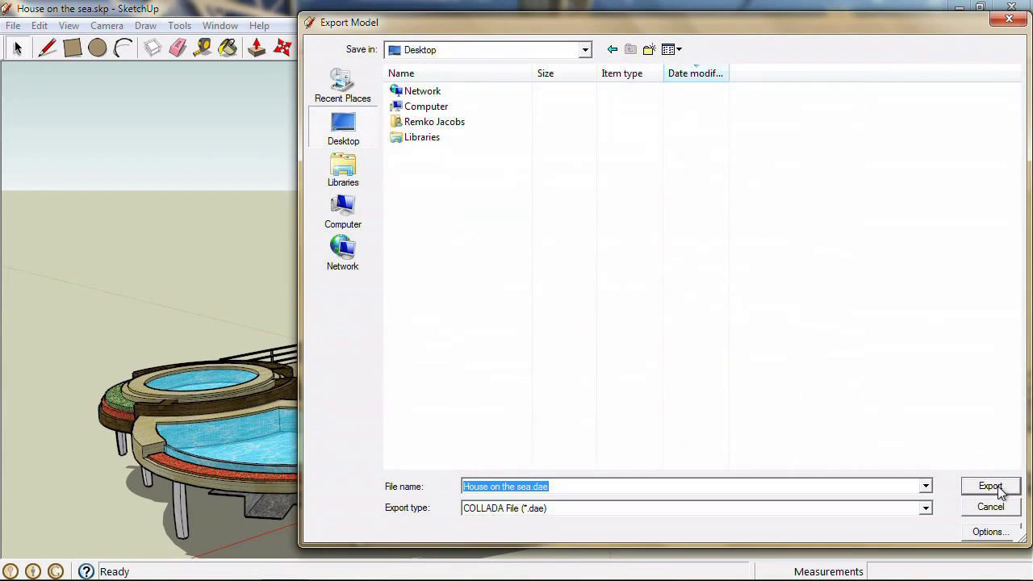
left_click(997, 487)
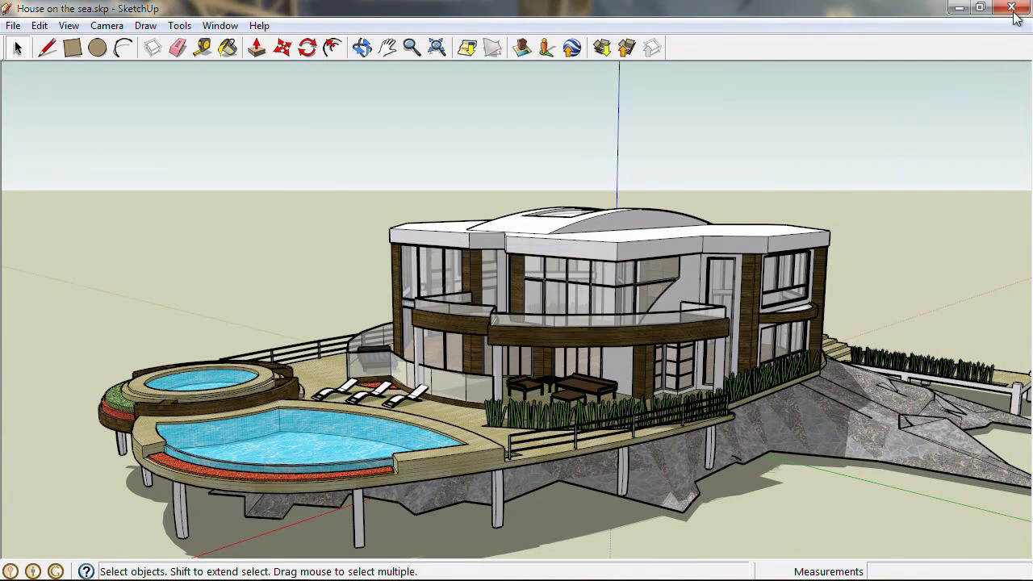
Step: Switch to Lumion and start a new scene from the Flat terrain preset
left_click(958, 8)
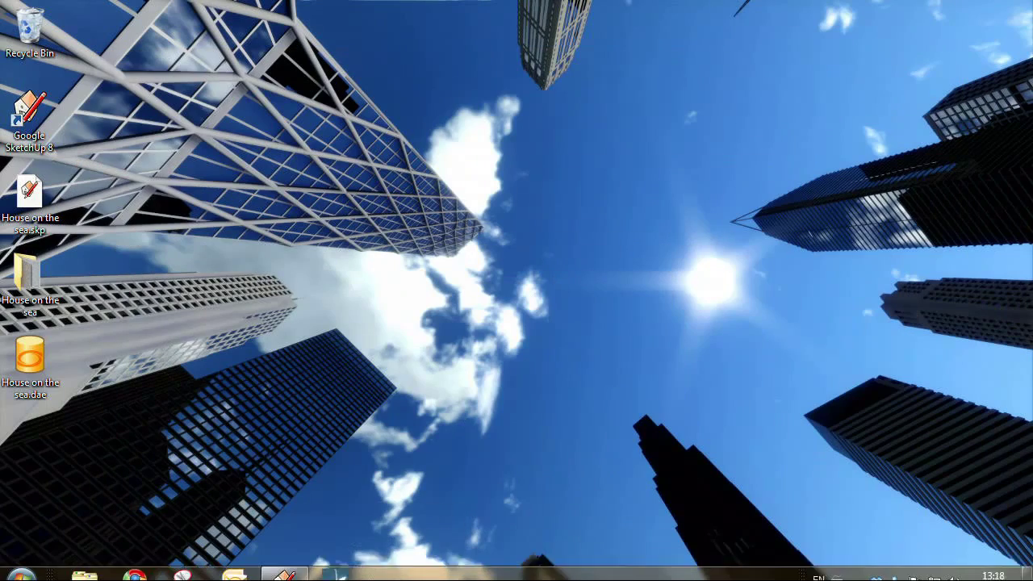
left_click(336, 565)
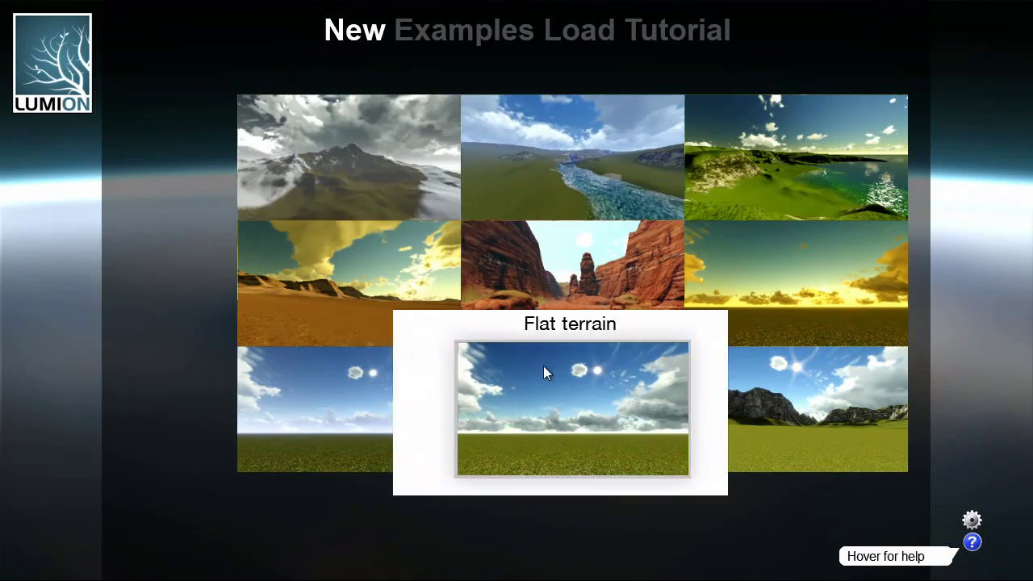
left_click(543, 373)
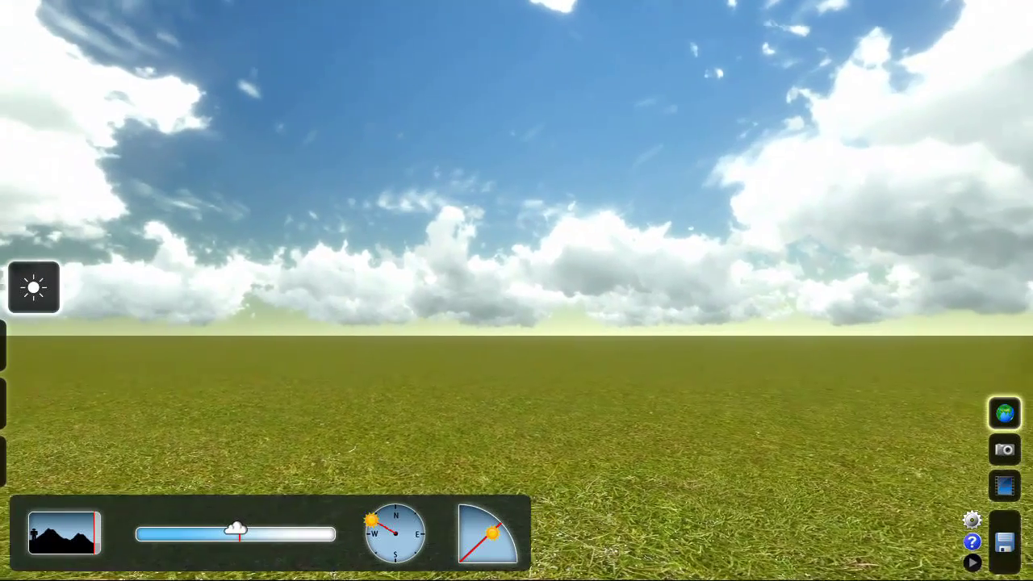
Step: Import House on the sea.dae from the desktop under the name House on the sea and place it on the grass
left_click(23, 405)
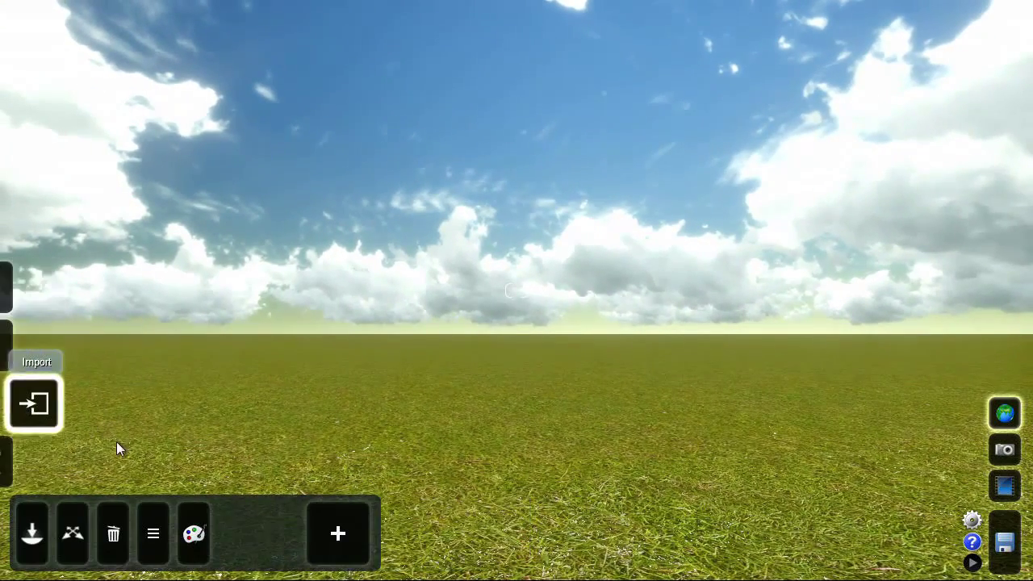
left_click(334, 541)
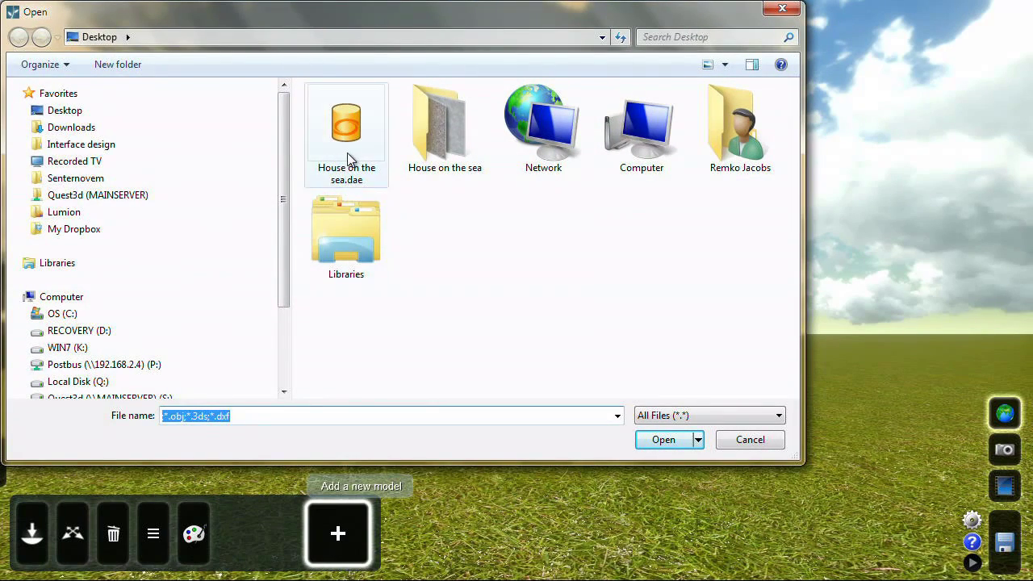
left_click(349, 159)
left_click(660, 439)
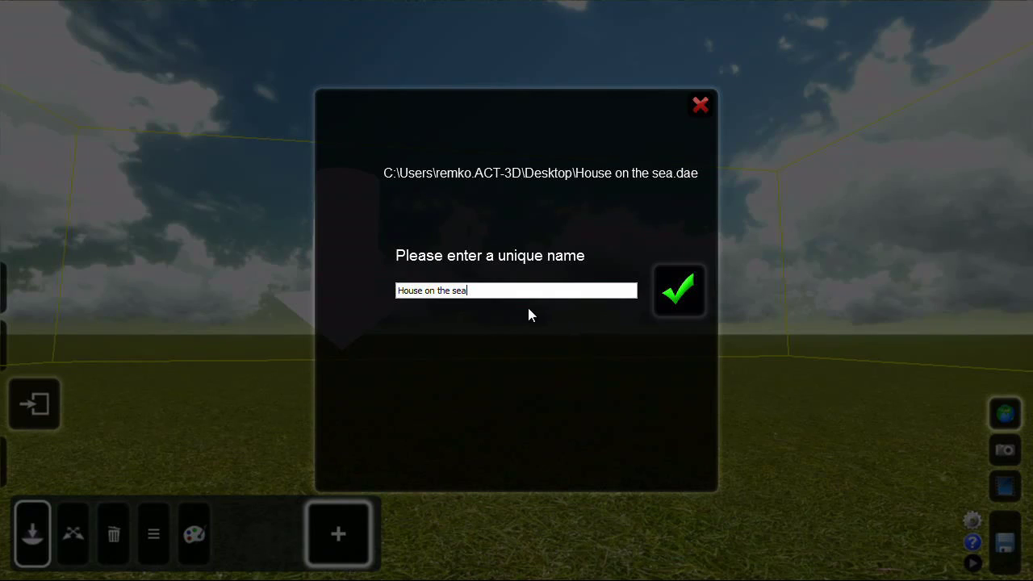
left_click(664, 282)
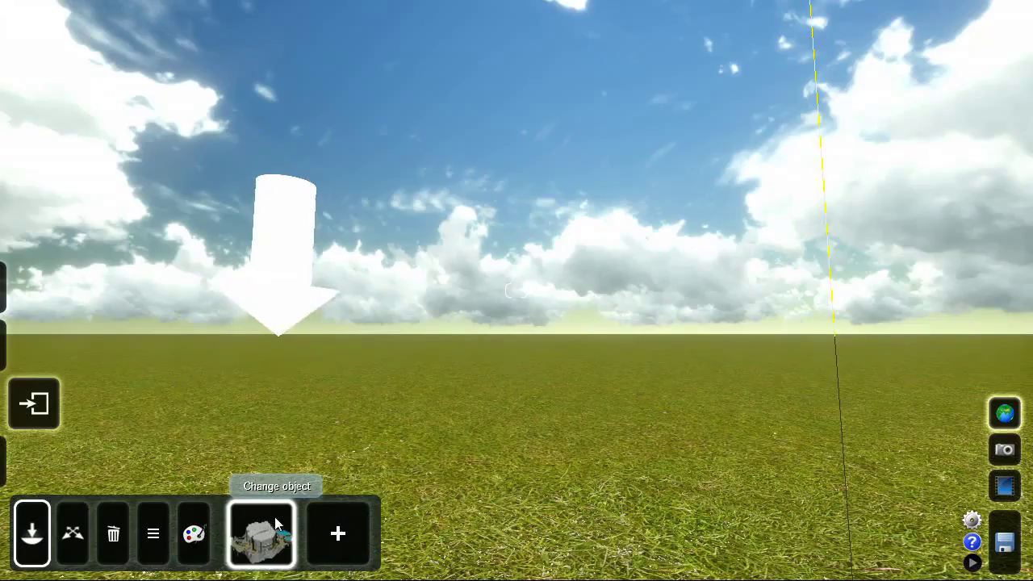
left_click(525, 410)
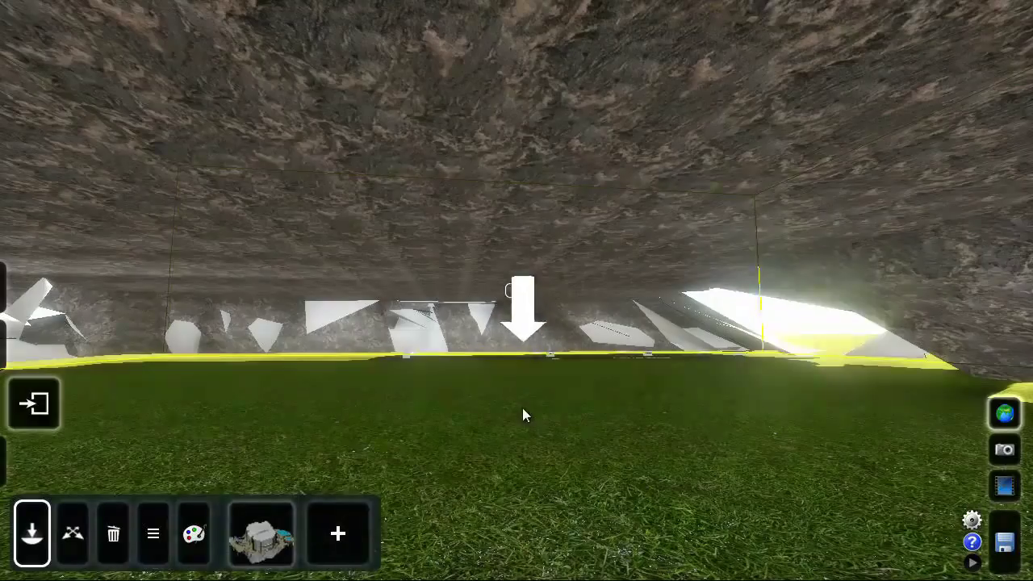
Step: Lift the imported house model well above the flat terrain
right_click_drag(507, 454, 514, 472)
key("s")
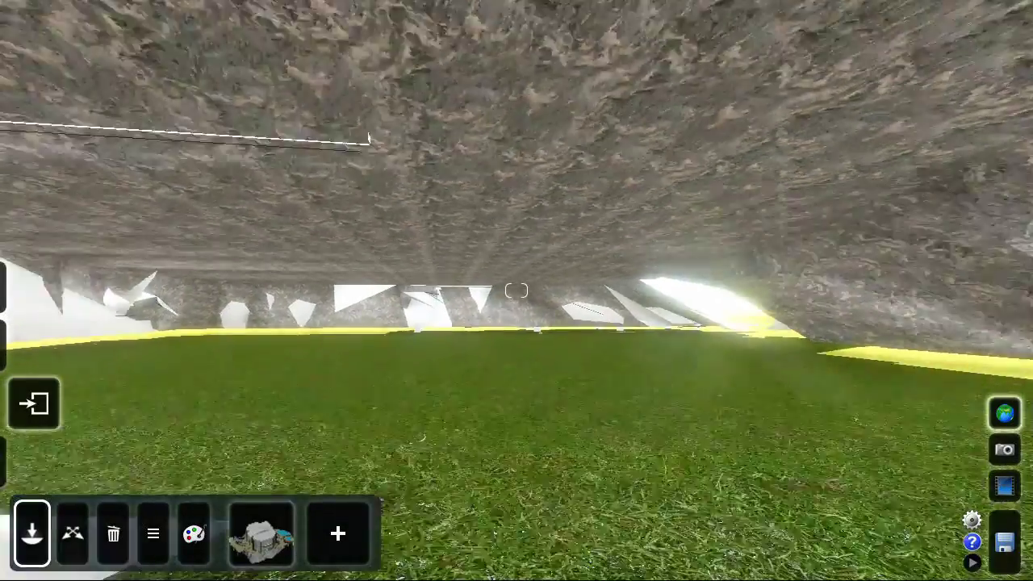
key("s")
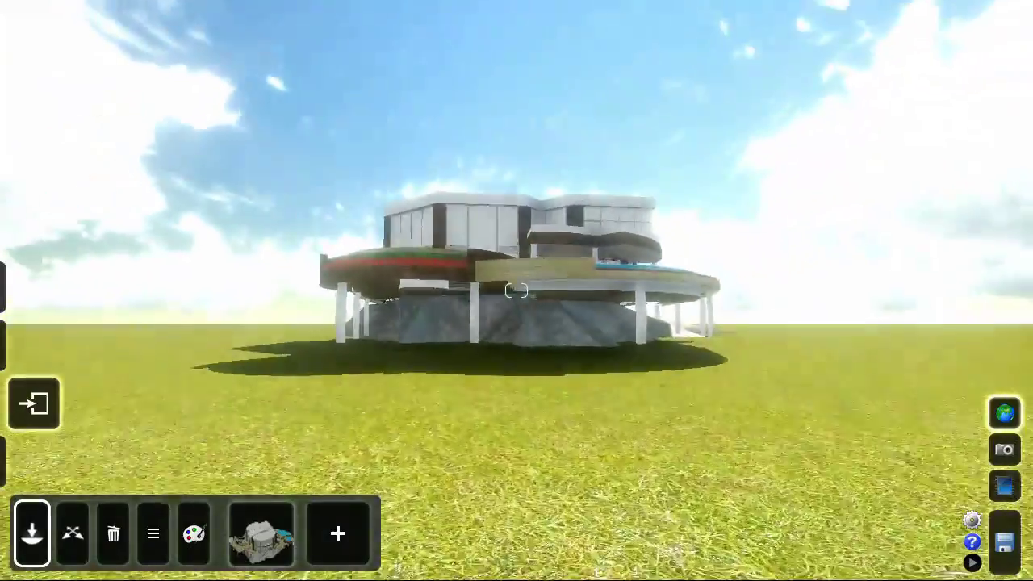
key("w")
right_click_drag(517, 291, 576, 260)
key("a")
key("a")
key("s")
key("a")
key("a")
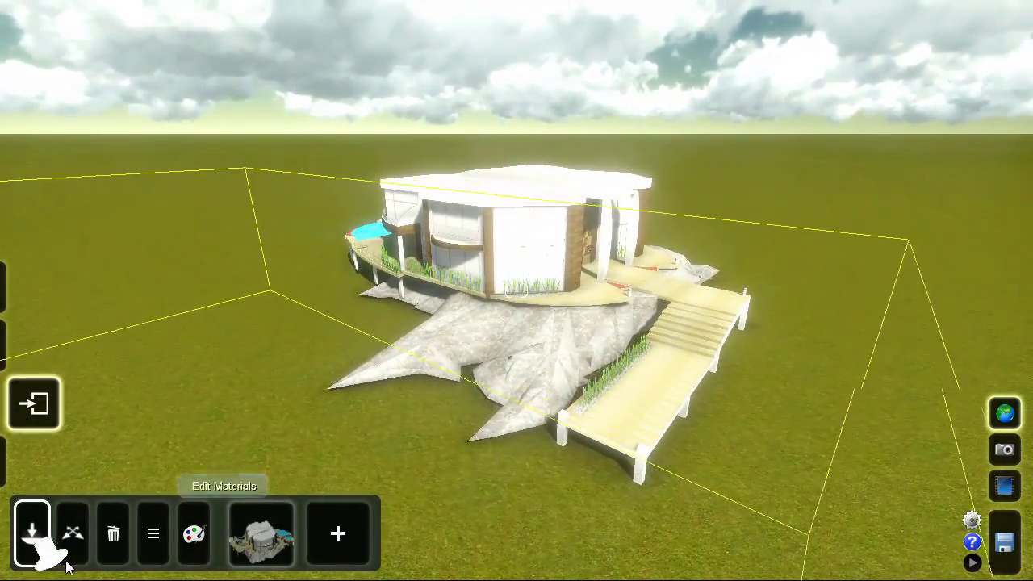
left_click(73, 532)
left_click_drag(513, 257, 450, 41)
Step: Place a water plane on the terrain beneath the raised house
mouse_move(5, 373)
left_click(22, 343)
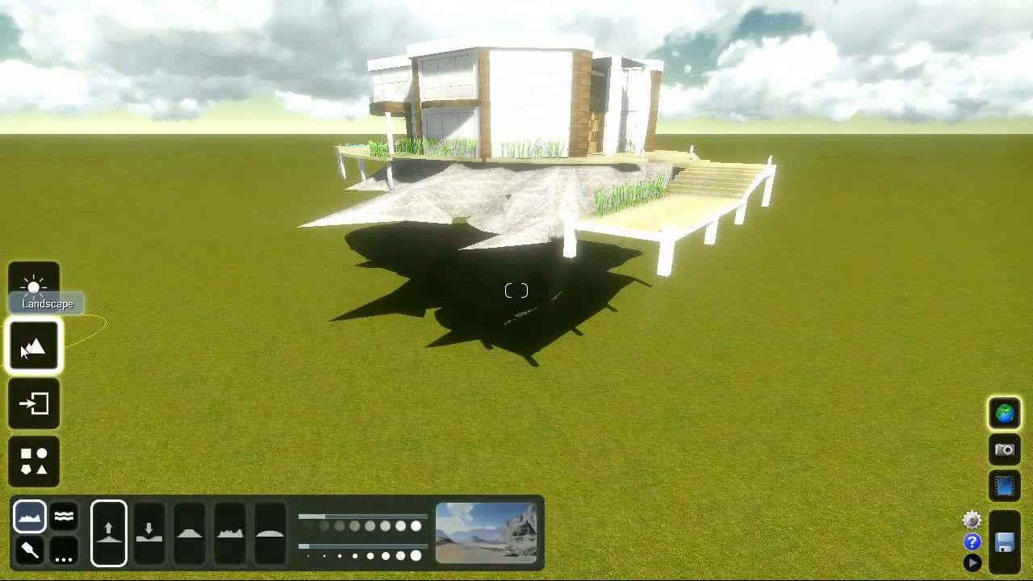
left_click(63, 519)
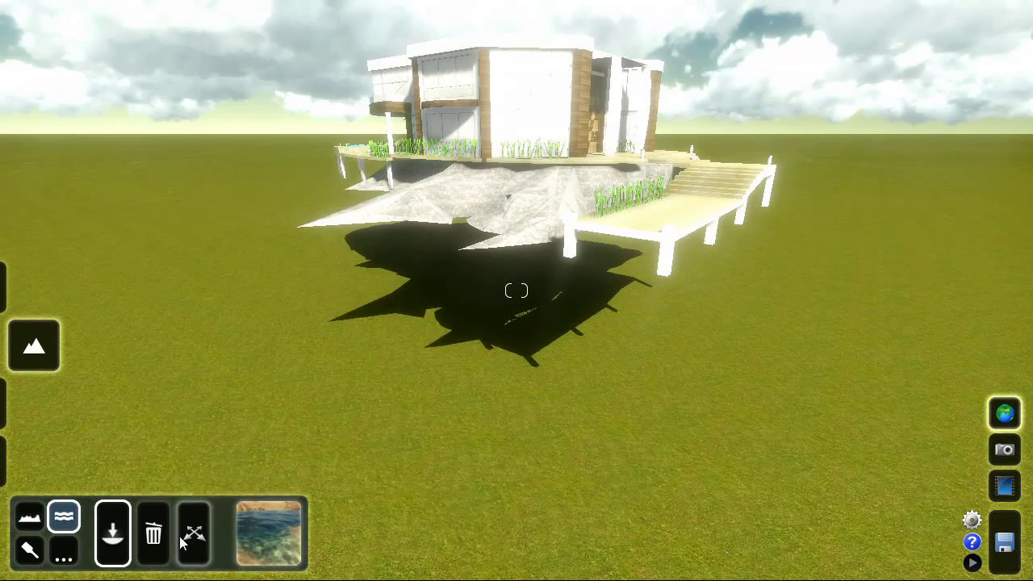
left_click(525, 213)
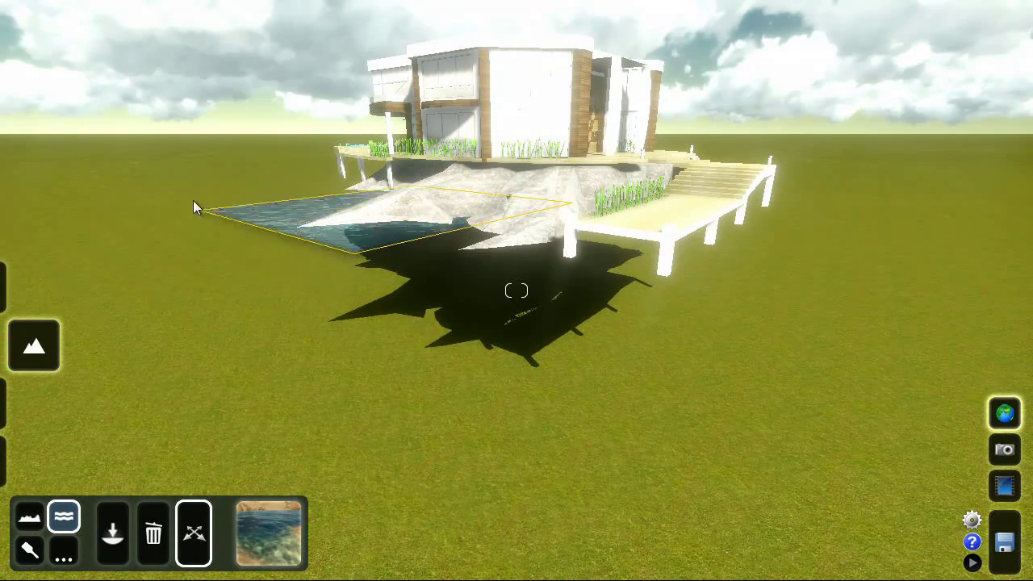
Step: Stretch the corners of the water plane outwards so that it surrounds the house on all sides
left_click_drag(441, 244, 562, 526)
left_click_drag(794, 238, 1003, 106)
left_click_drag(772, 125, 708, 9)
key("w")
right_click_drag(658, 241, 609, 218)
key("w")
key("d")
key("s")
right_click_drag(557, 162, 627, 317)
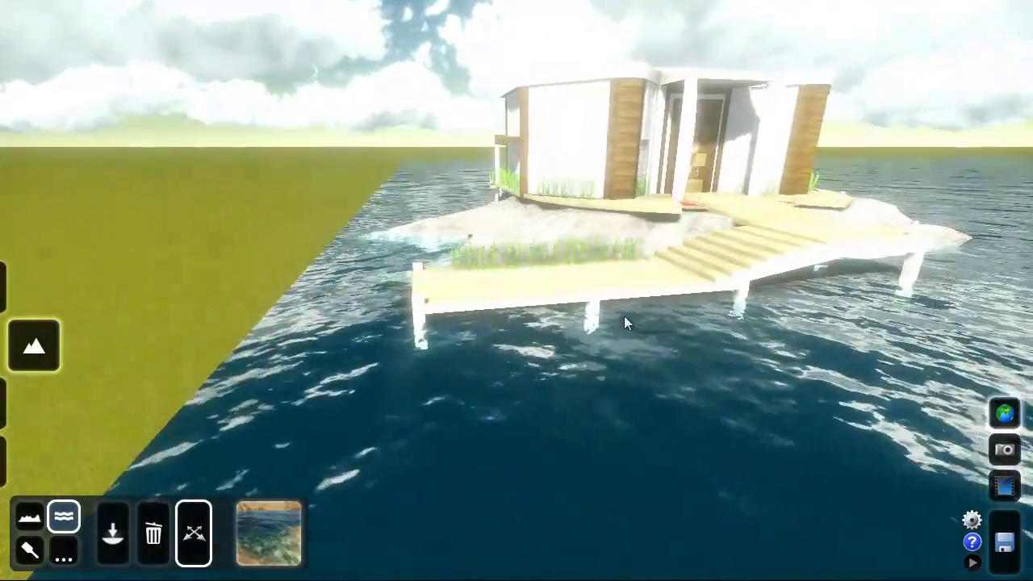
left_click_drag(383, 165, 112, 149)
Step: Open the imported house's materials for editing with both pools in view
key("a")
right_click_drag(231, 221, 665, 205)
key("a")
key("a")
key("w")
key("w")
key("a")
key("s")
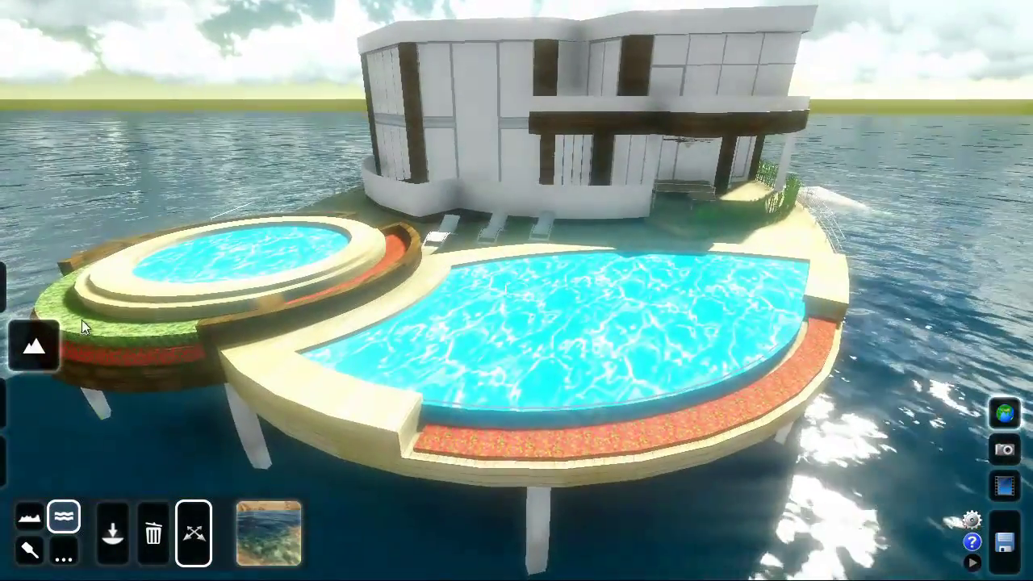
left_click(31, 405)
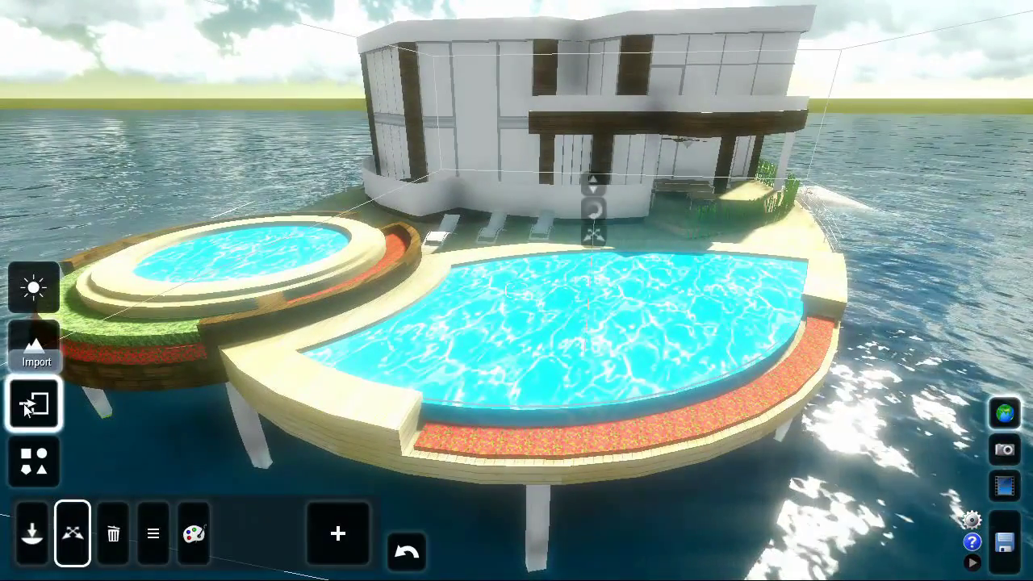
left_click(194, 536)
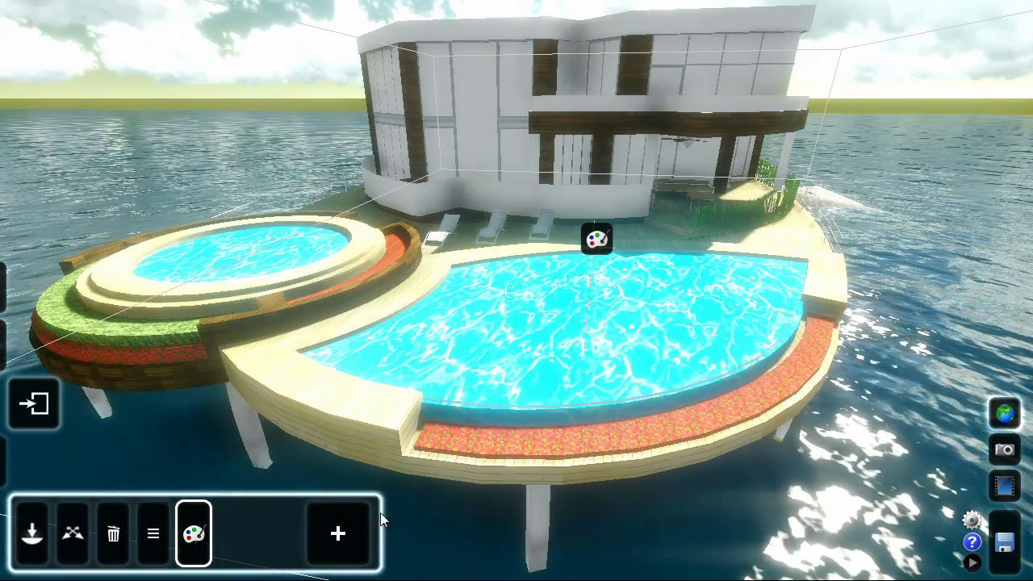
left_click(595, 242)
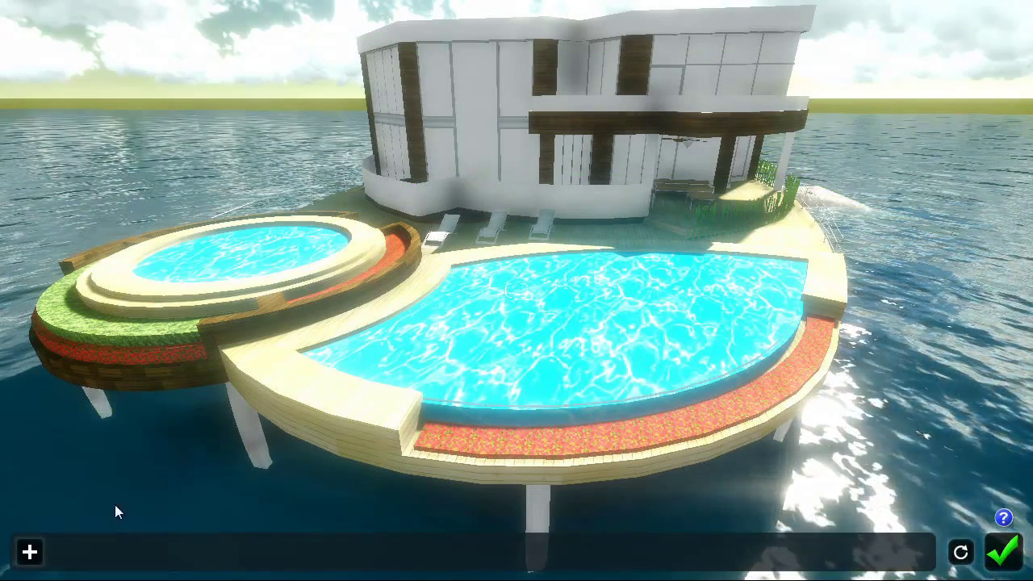
Step: Add the pool surface as a material entry, assign it WaterMaterial and save the material changes
left_click(32, 550)
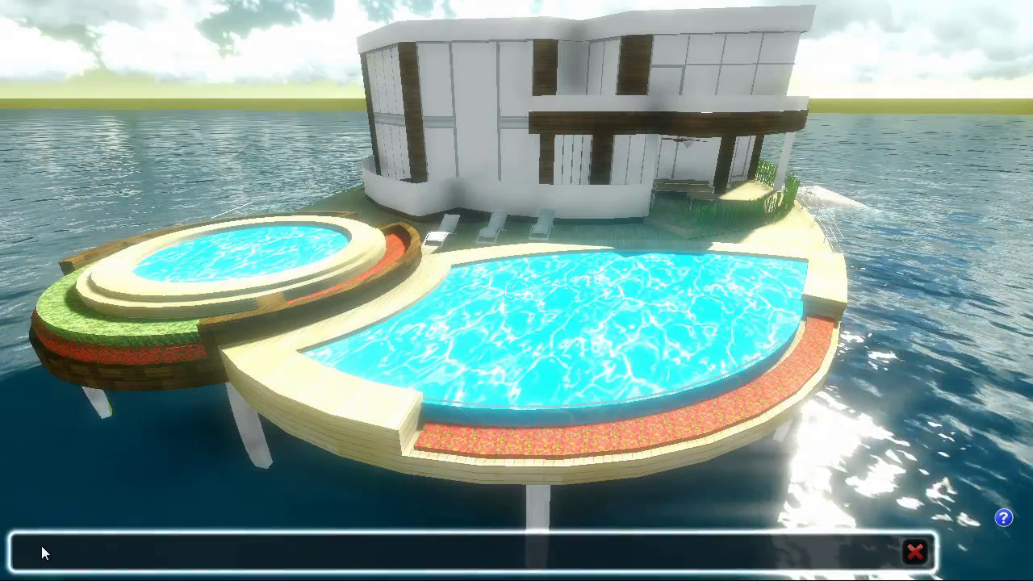
left_click(500, 369)
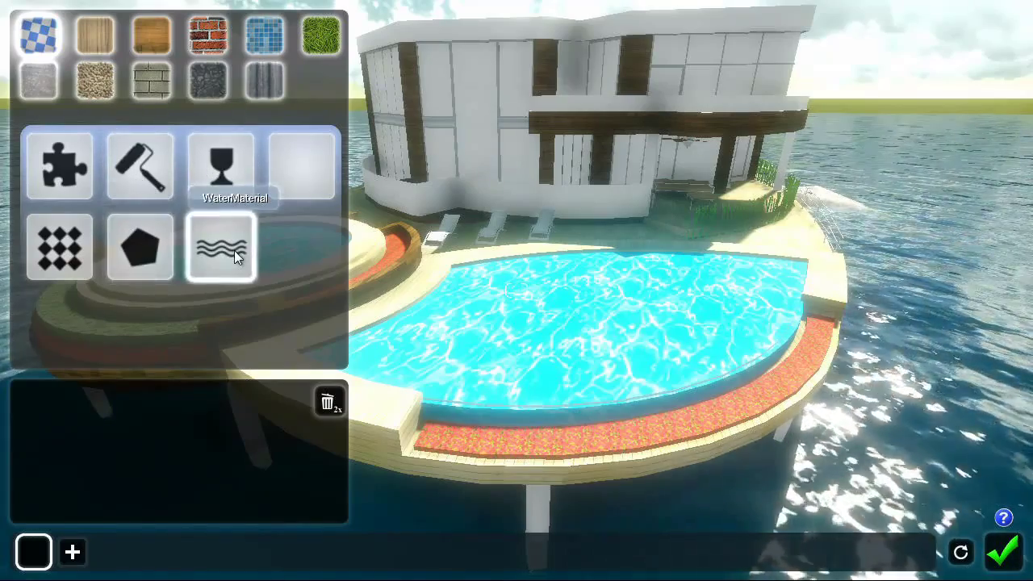
left_click(231, 249)
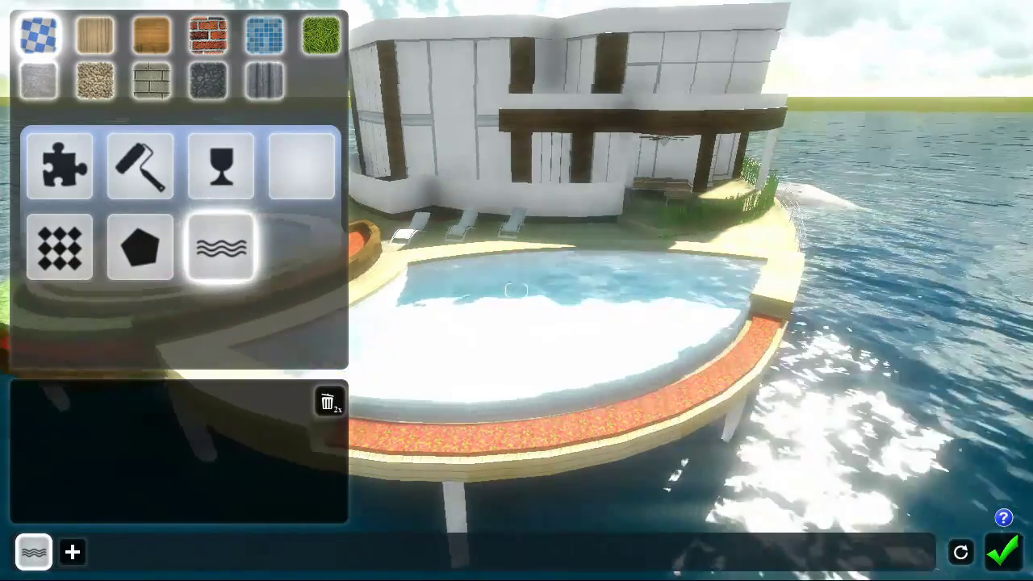
key("d")
right_click_drag(517, 291, 443, 250)
key("a")
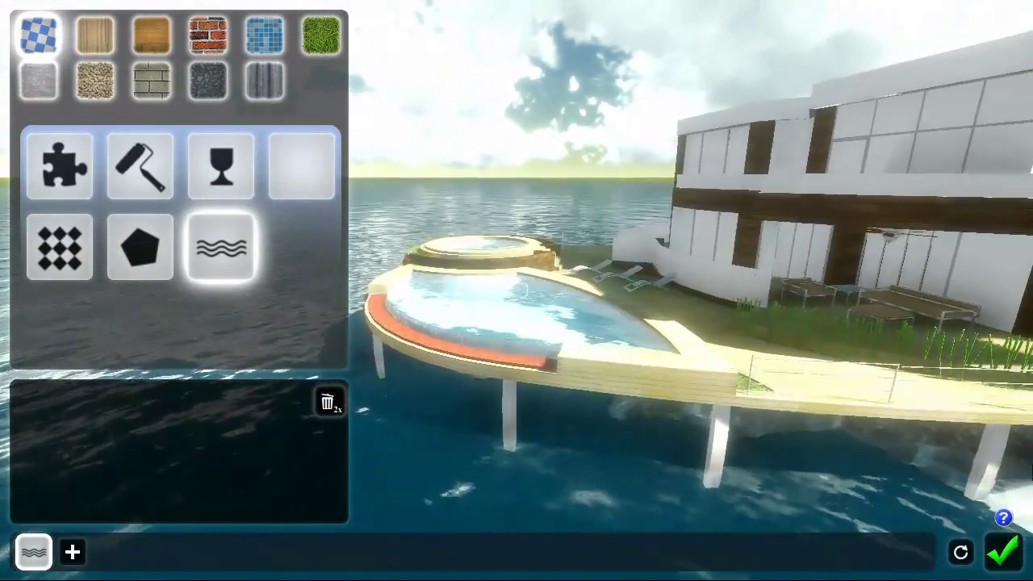
left_click(1003, 552)
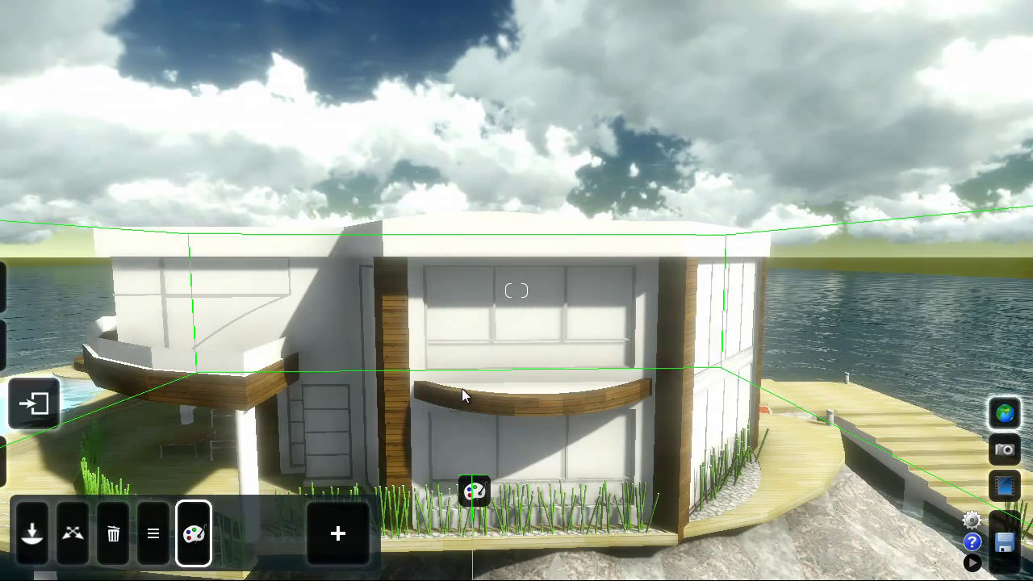
Step: Add the house's window panes as a second material entry and assign them the Glass material
left_click(461, 388)
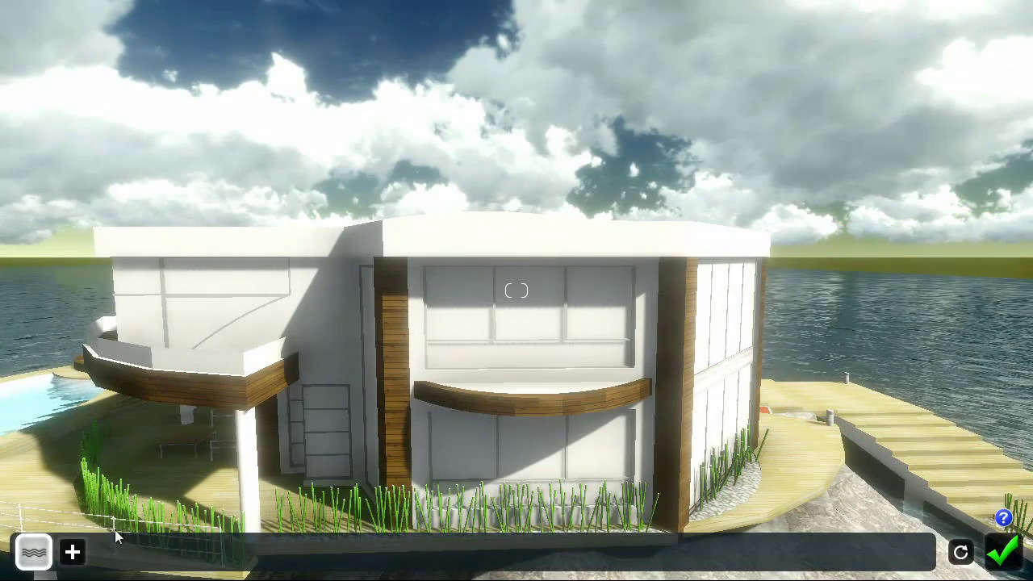
left_click(73, 552)
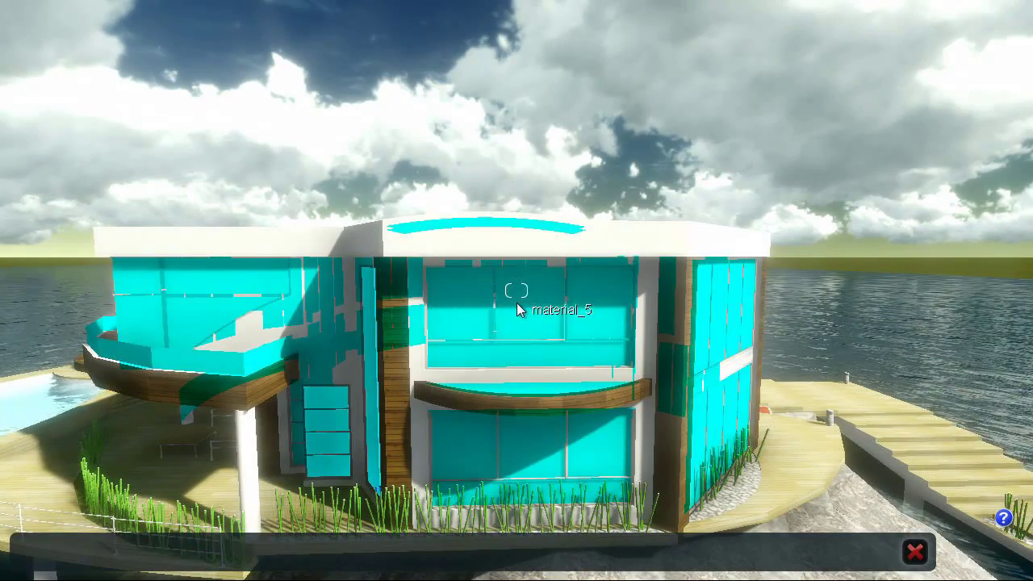
left_click(517, 304)
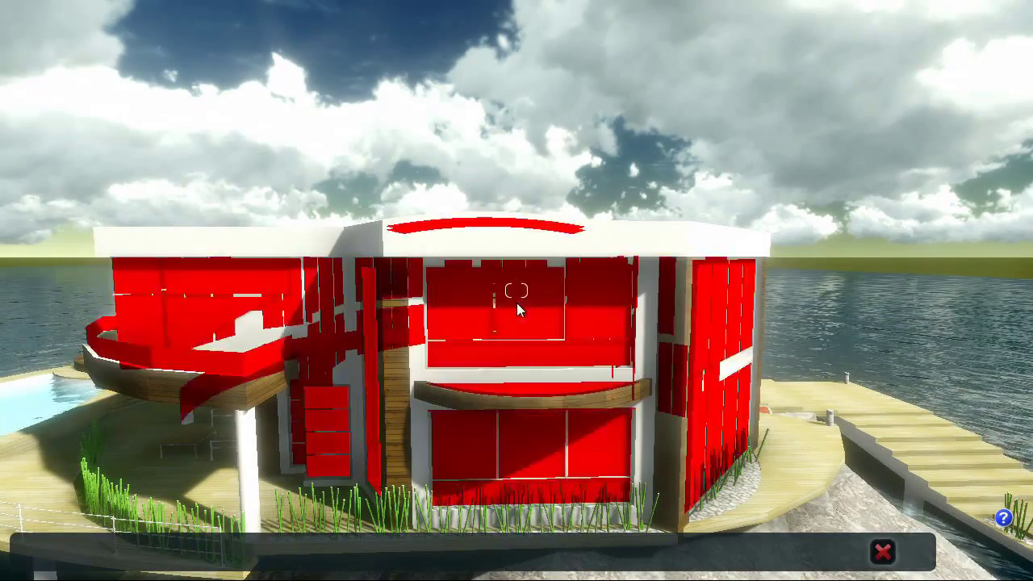
left_click(234, 174)
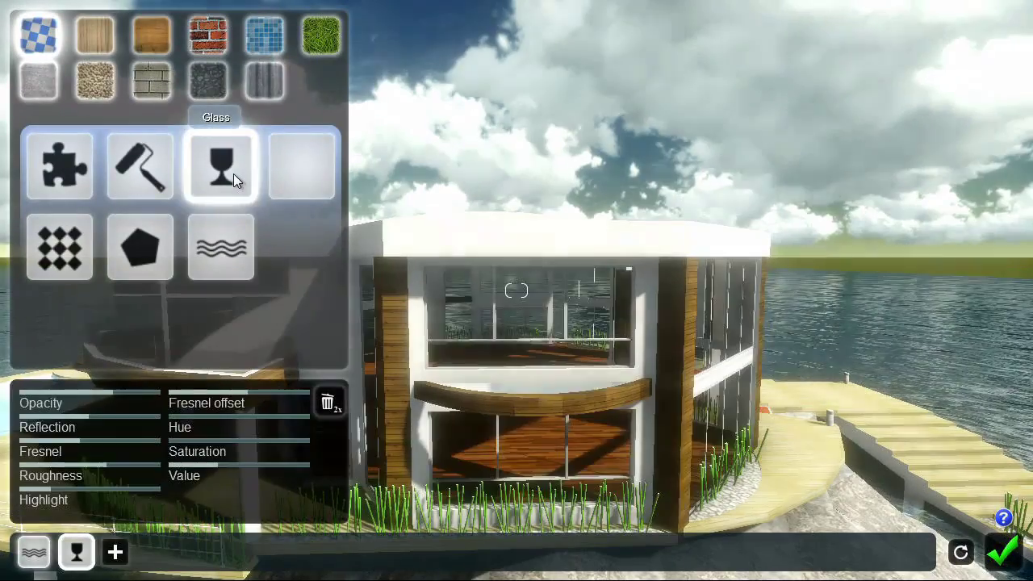
key("a")
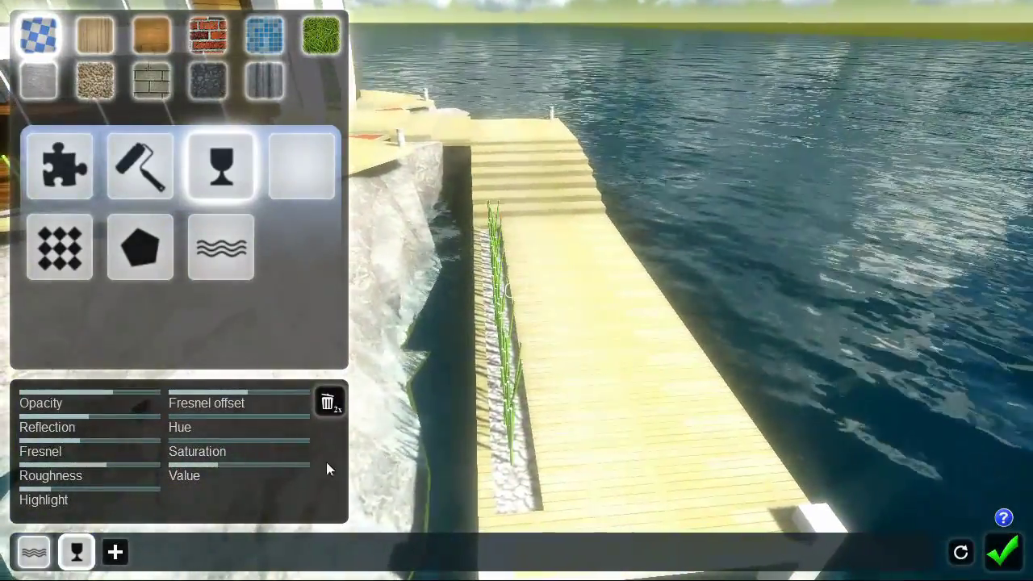
Step: Add the jetty decking as a third material entry, assign it Wood_Floor_008_1024 from the Wood Floor materials and save the material changes
mouse_move(117, 401)
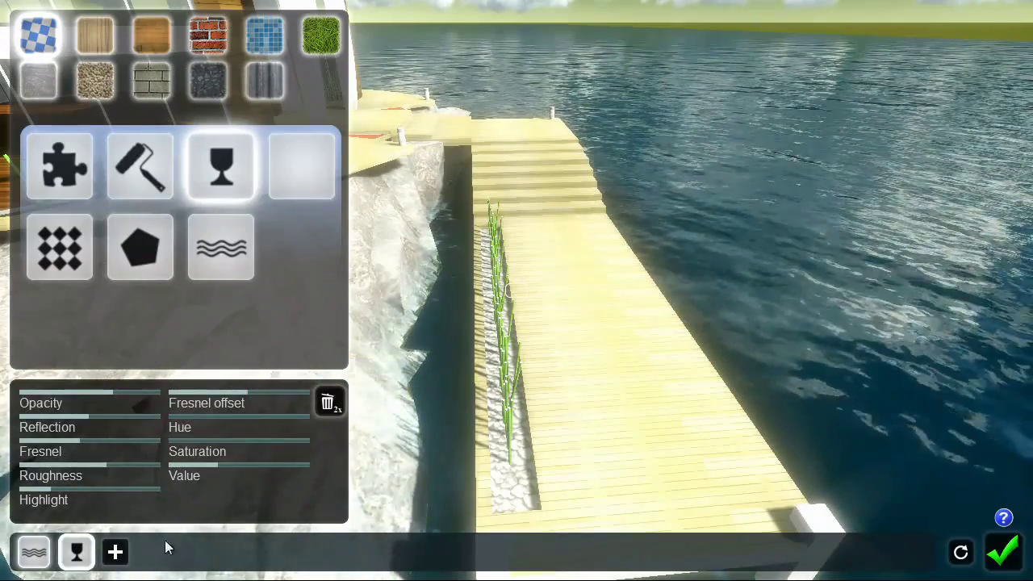
left_click(114, 552)
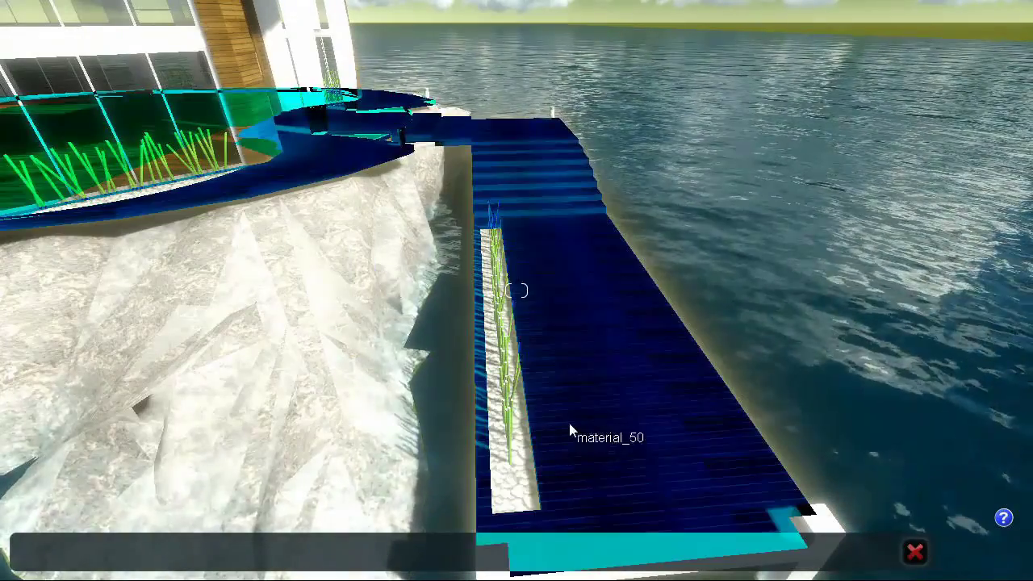
left_click(571, 423)
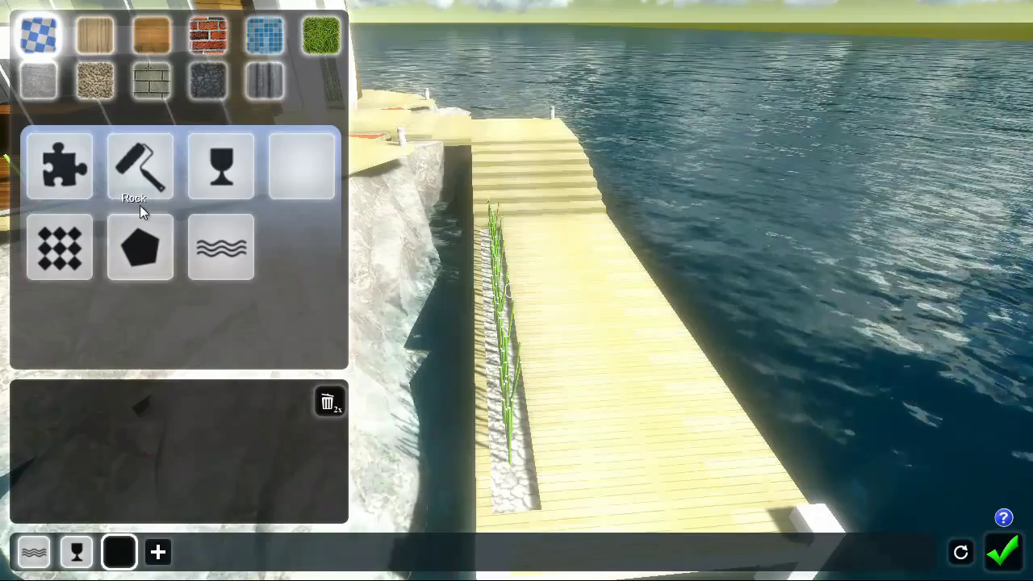
left_click(148, 31)
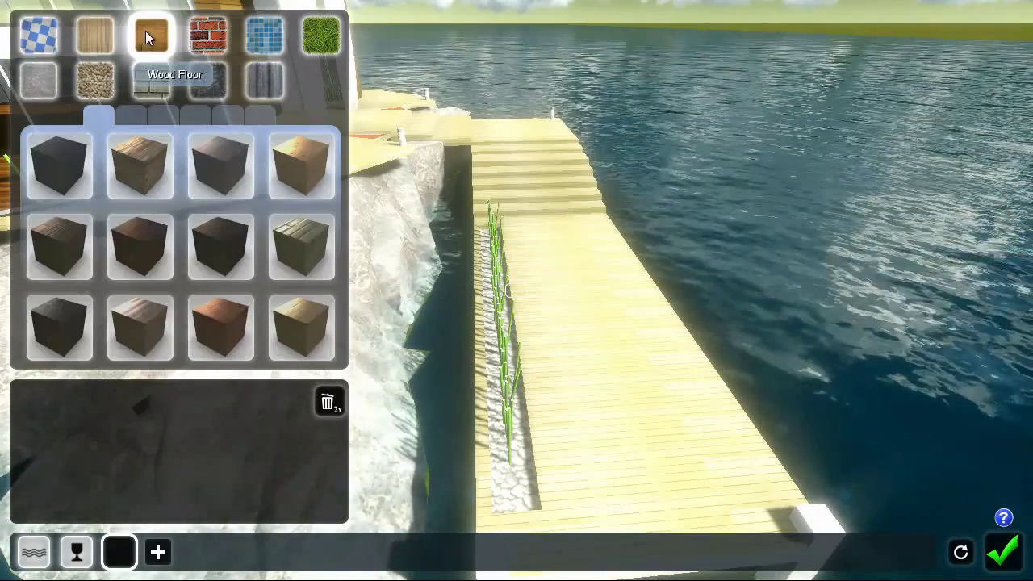
left_click(291, 233)
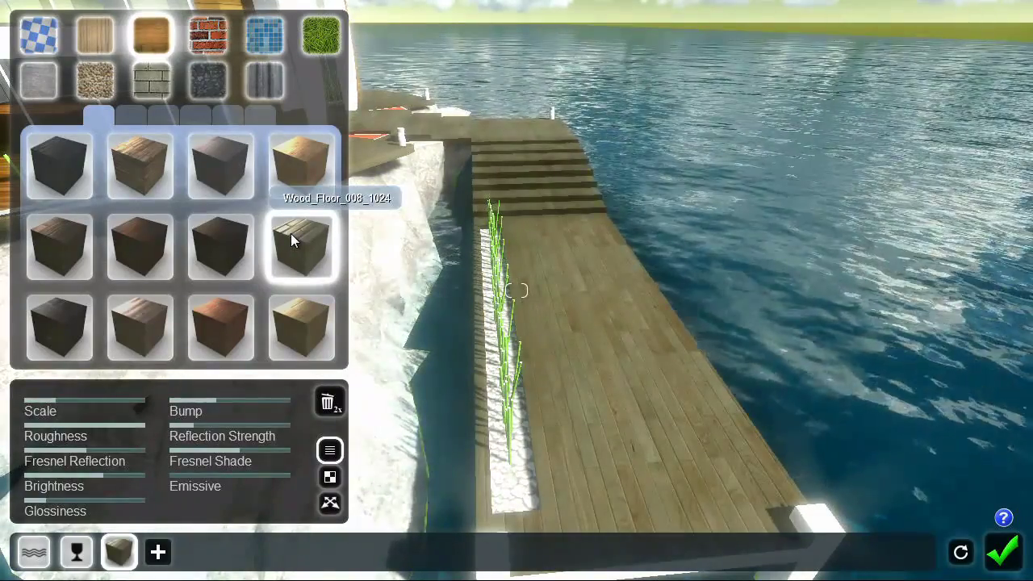
key("d")
right_click_drag(517, 290, 363, 194)
key("a")
right_click_drag(517, 290, 617, 279)
key("a")
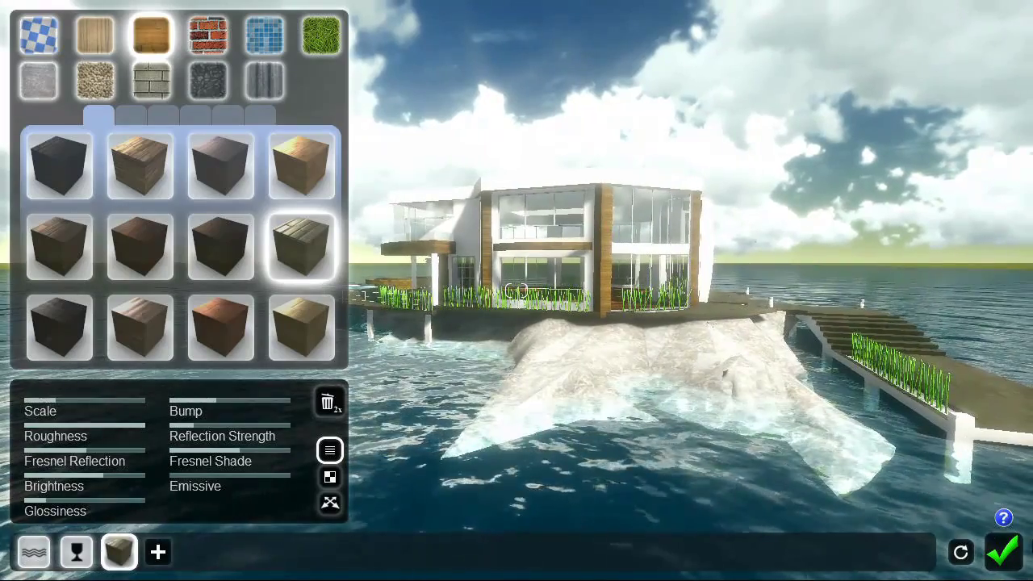
left_click(994, 553)
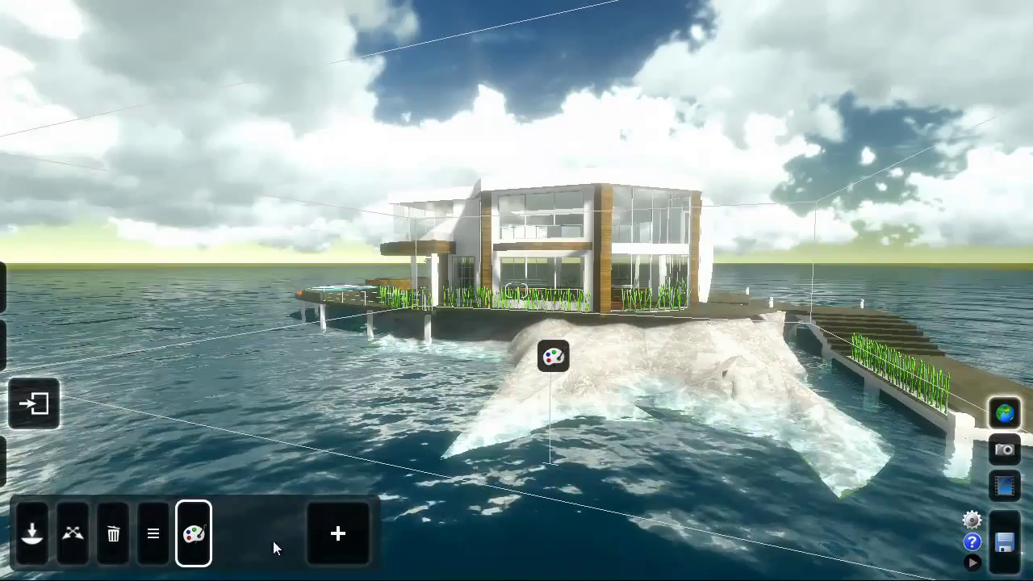
Step: Choose the SailingBoat_001 model from the boats and place it in the water alongside the jetty
left_click(24, 457)
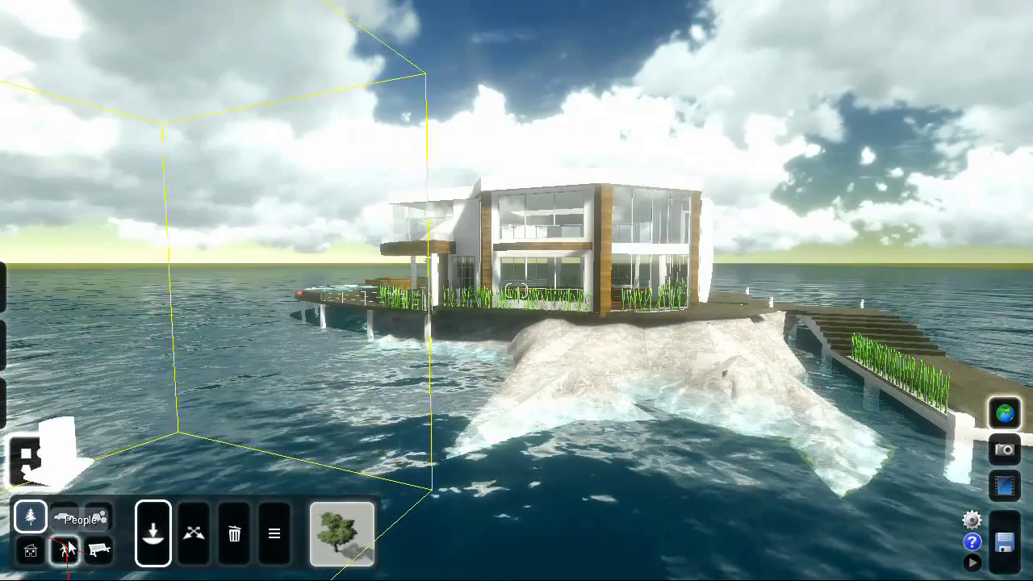
left_click(357, 538)
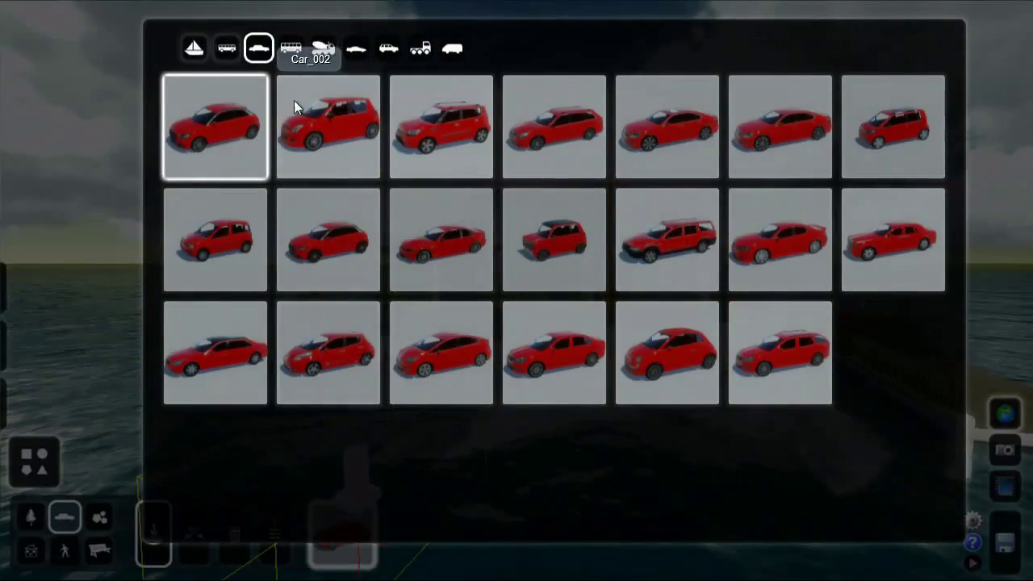
left_click(195, 48)
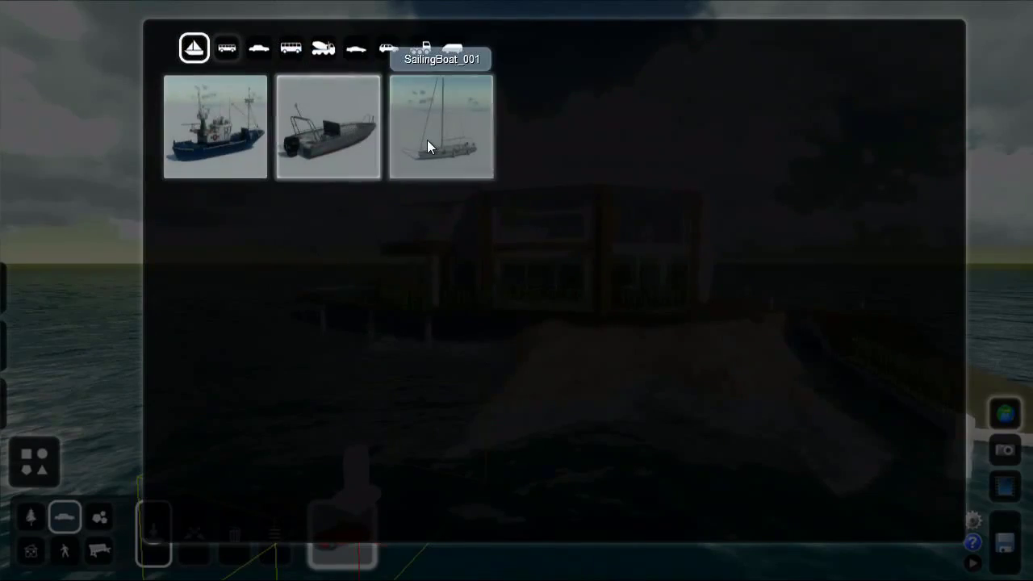
left_click(427, 139)
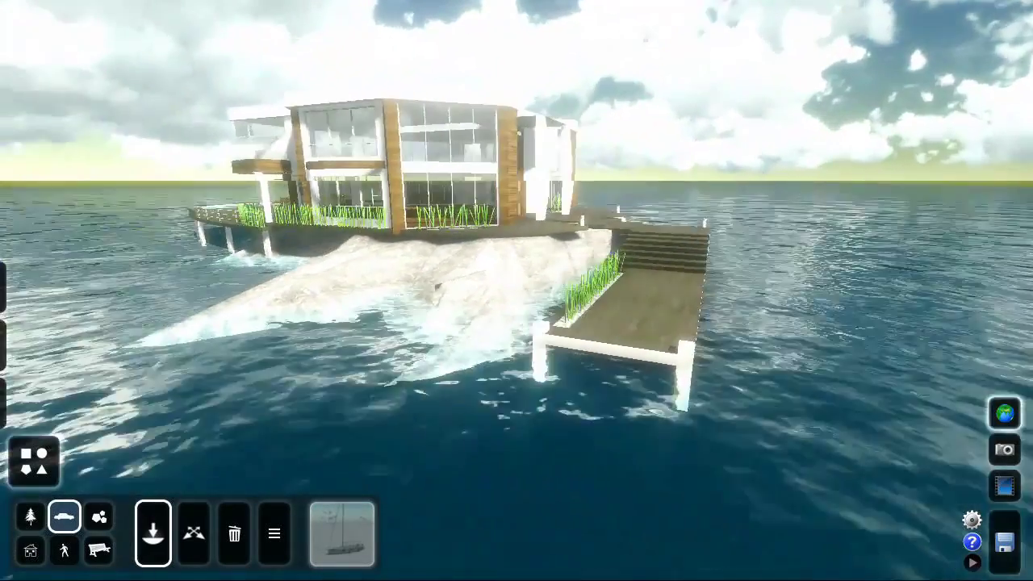
key("d")
right_click_drag(573, 278, 517, 290)
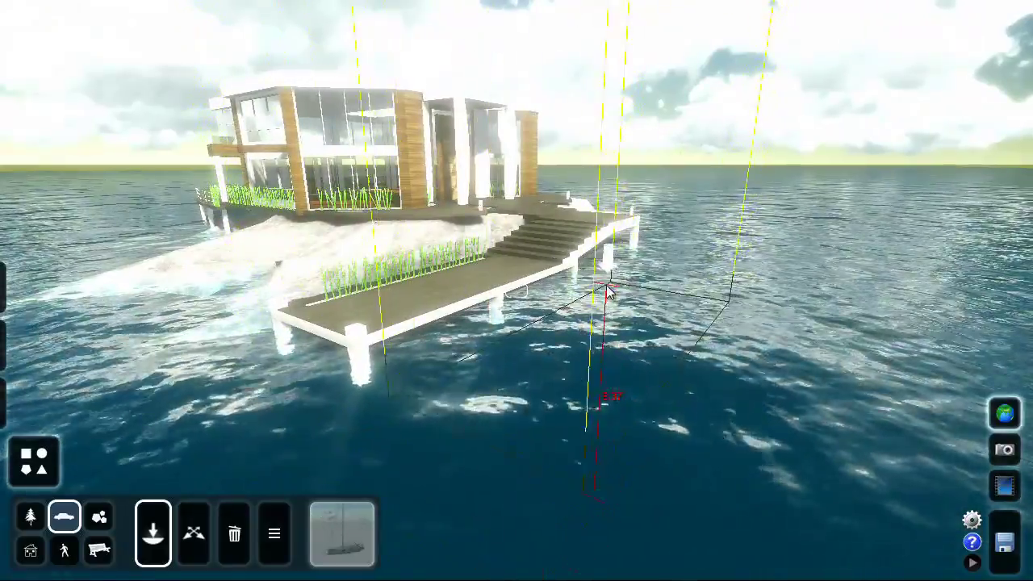
left_click(601, 298)
Step: Adjust the sailing boat's height in the water and shift it slightly away from the jetty
key("a")
right_click_drag(470, 348, 556, 323)
key("d")
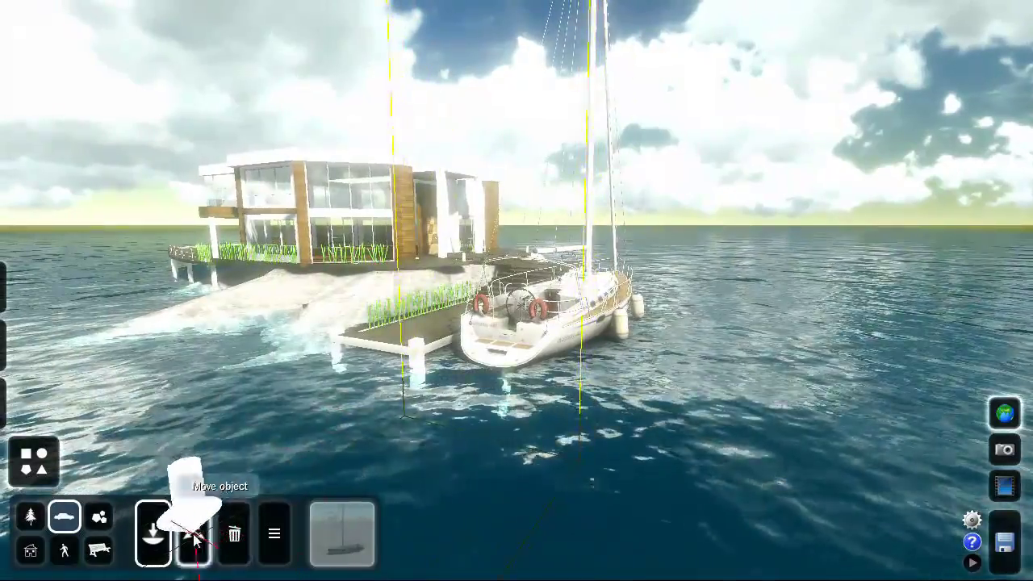
left_click(194, 533)
left_click(620, 315)
left_click_drag(575, 280, 576, 300)
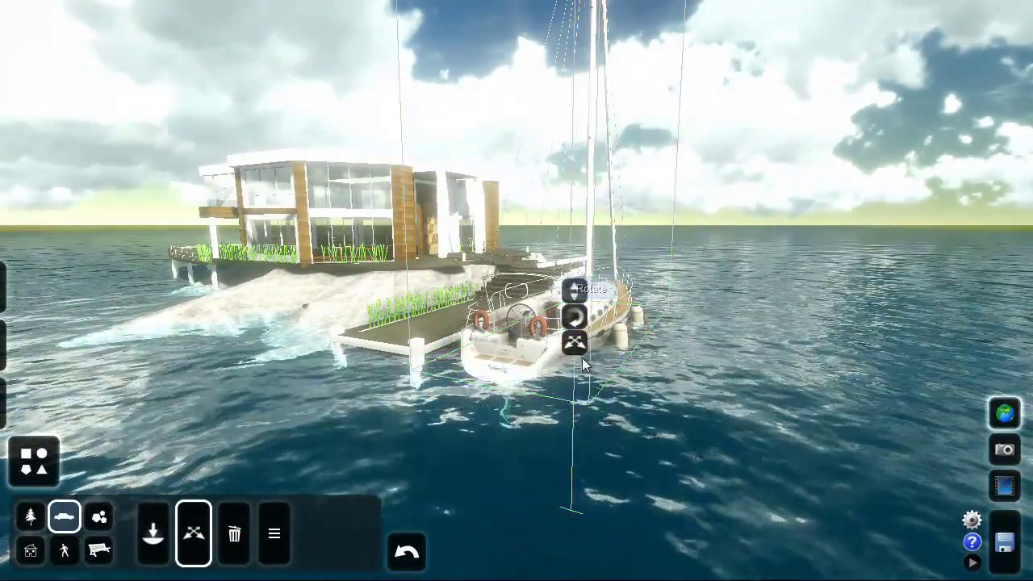
left_click_drag(574, 342, 600, 334)
left_click(596, 341)
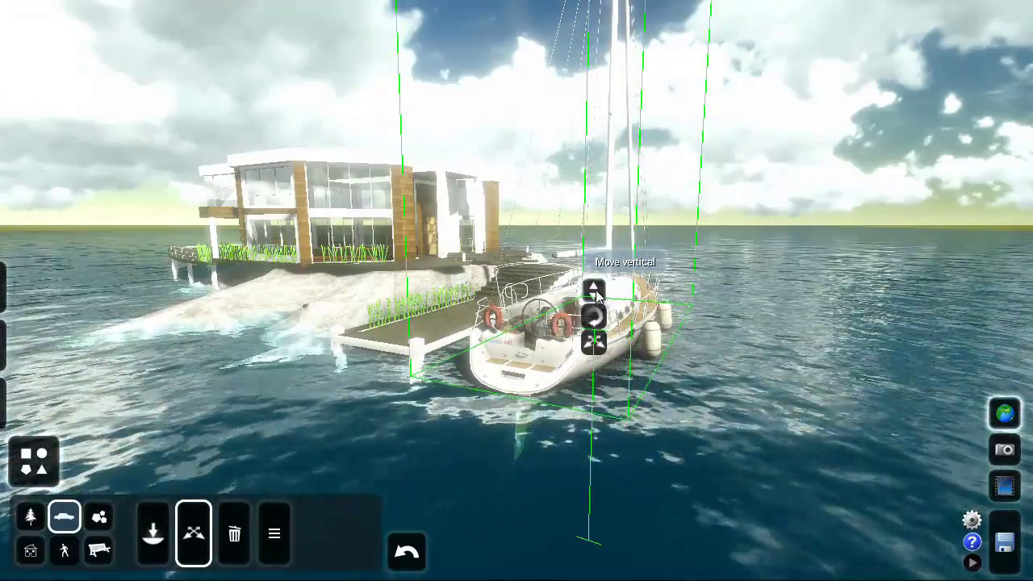
left_click(597, 315)
Step: Choose the sitting cat from the animal models and place it on the deck in front of the house entrance
key("d")
right_click_drag(597, 318, 234, 292)
key("d")
key("w")
right_click_drag(581, 351, 508, 376)
left_click(65, 550)
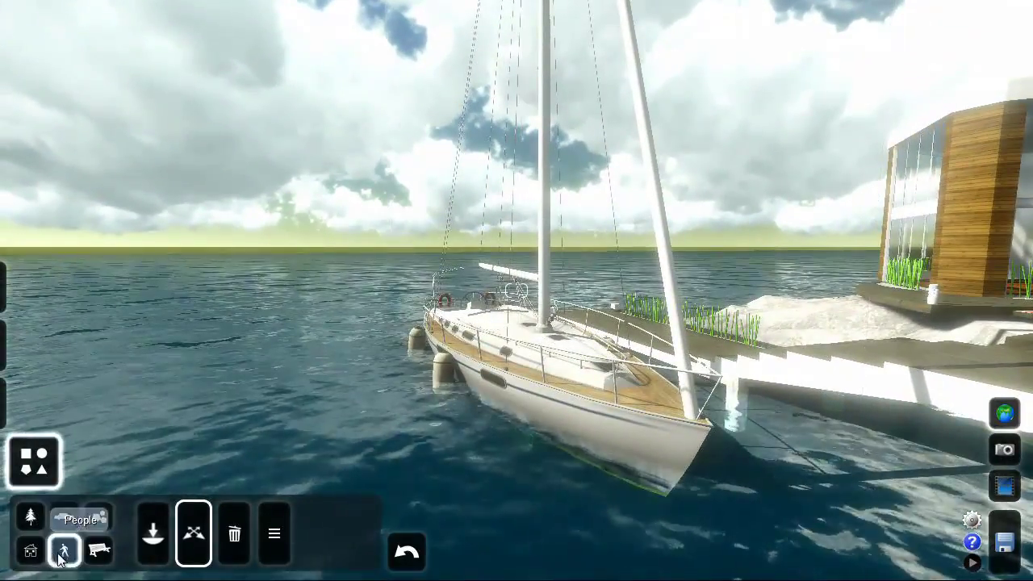
left_click(150, 531)
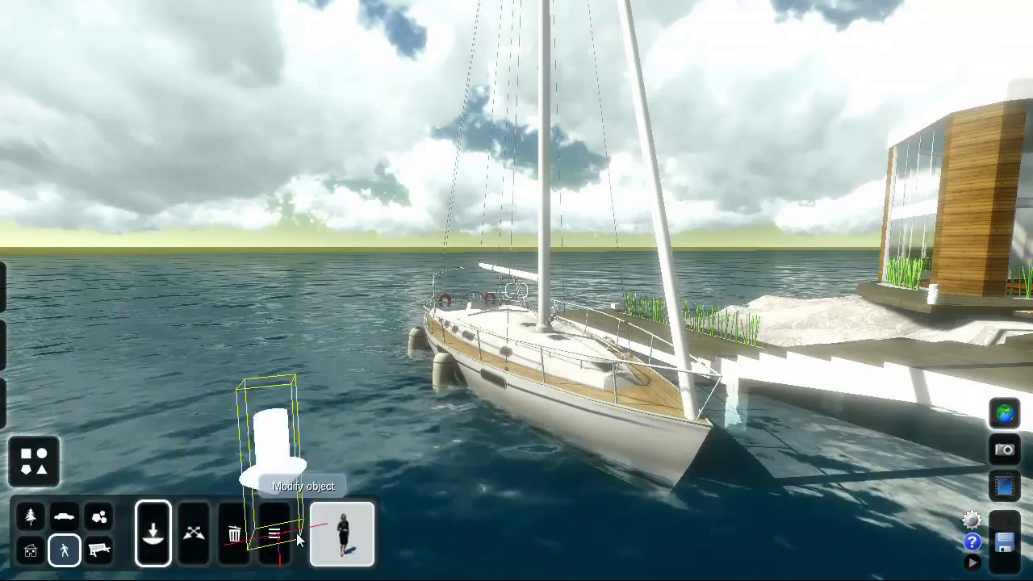
left_click(341, 537)
left_click(322, 49)
left_click(215, 127)
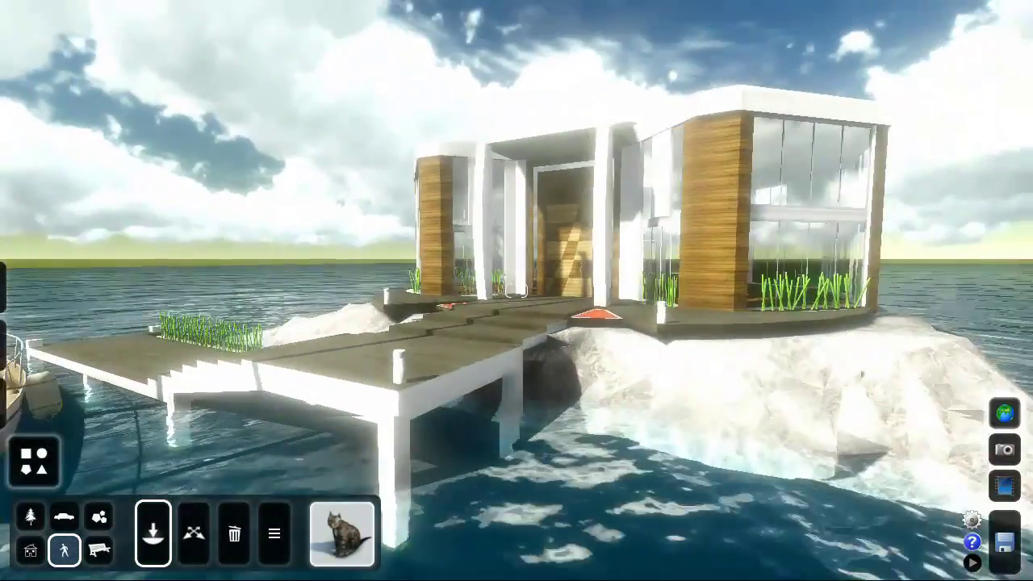
right_click_drag(629, 282, 557, 281)
key("w")
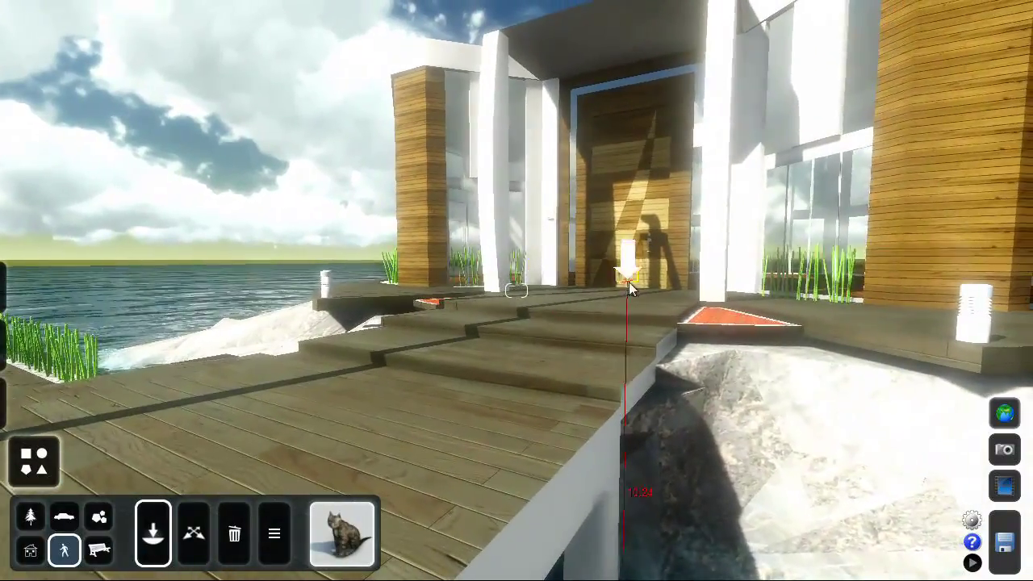
left_click(652, 305)
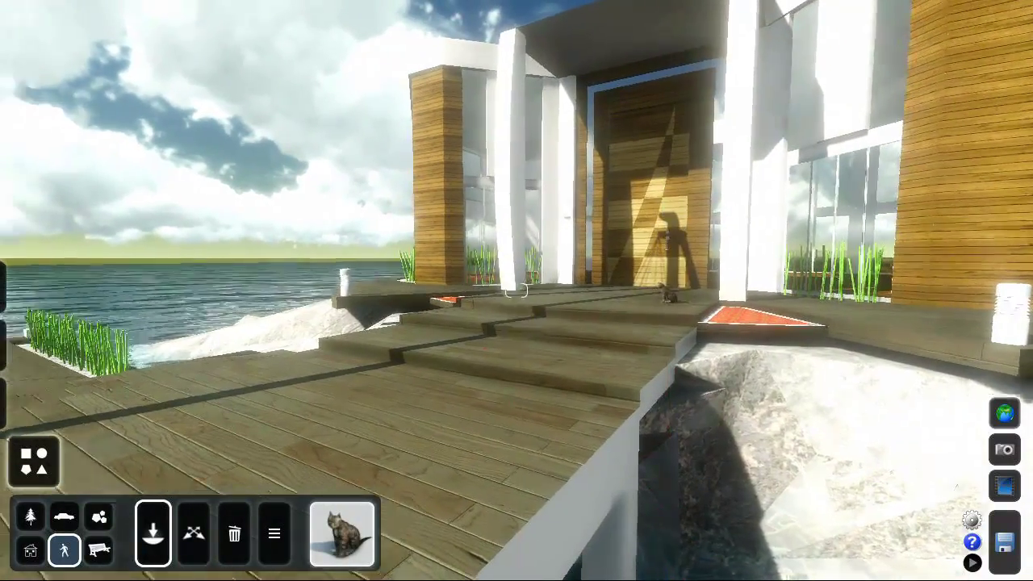
Step: Choose the standing gull from the bird models and place it on top of the sailing boat's mast
key("s")
right_click_drag(652, 305, 479, 364)
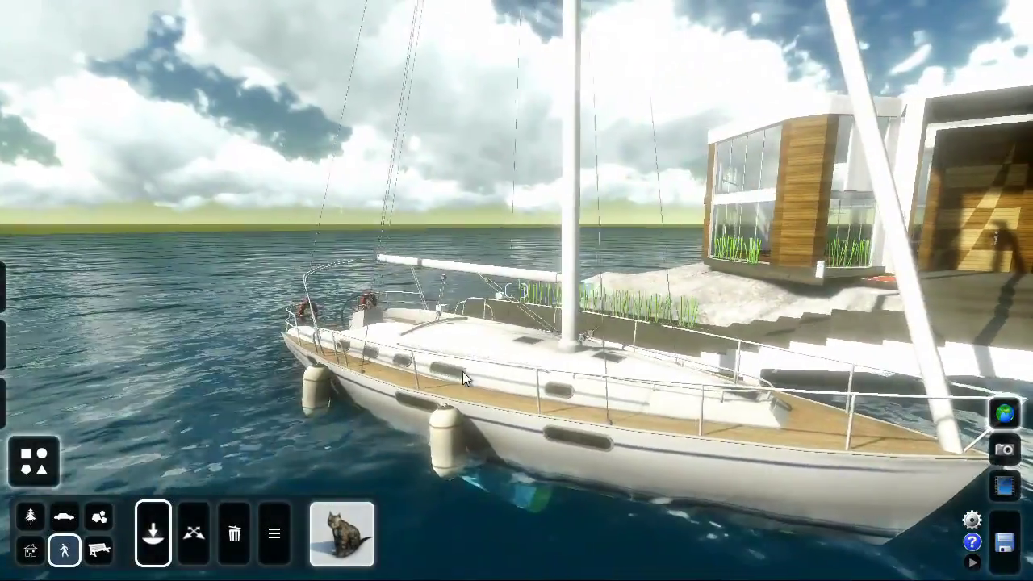
left_click(340, 534)
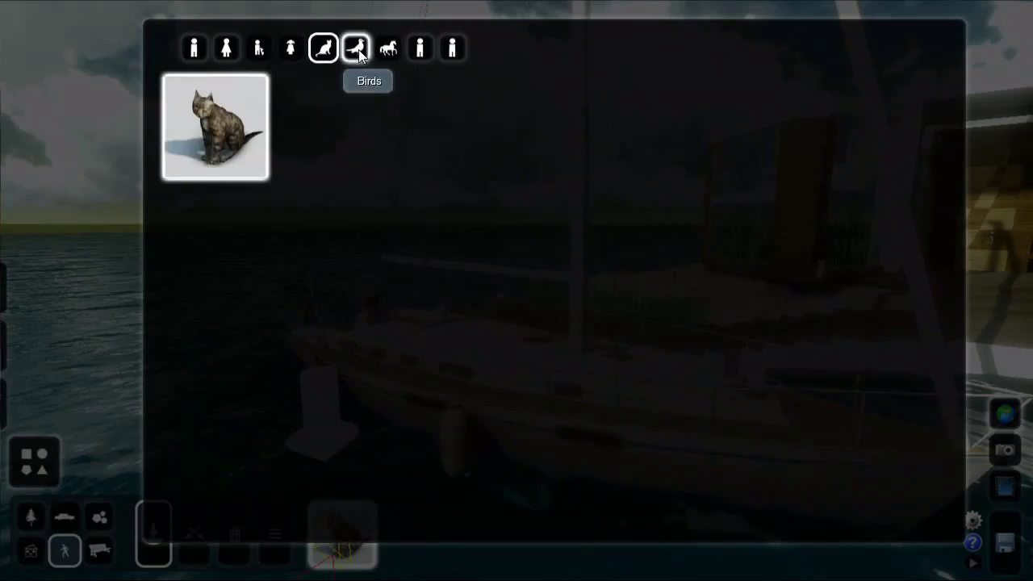
left_click(357, 49)
left_click(448, 240)
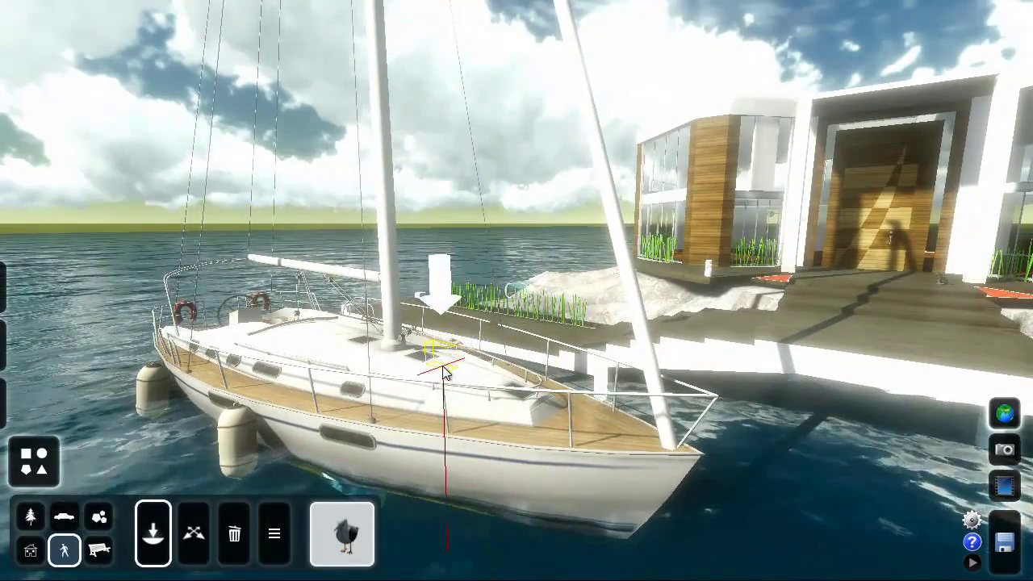
mouse_move(510, 415)
right_mouse_down()
mouse_move(501, 371)
mouse_move(517, 209)
right_mouse_up()
key("w")
right_click_drag(516, 291, 516, 383)
right_click_drag(466, 355, 466, 436)
left_click(509, 314)
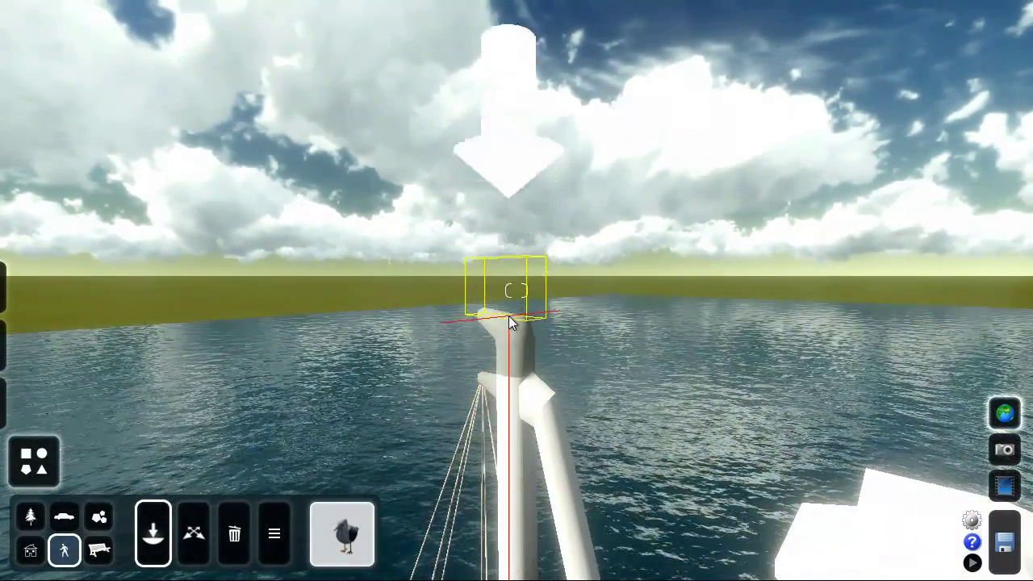
Step: Place the standing woman in the pink T-shirt on the house's upper balcony and rotate her on the spot
right_click_drag(509, 335, 347, 335)
key("s")
right_click_drag(517, 290, 518, 542)
key("w")
key("s")
key("w")
left_click(347, 537)
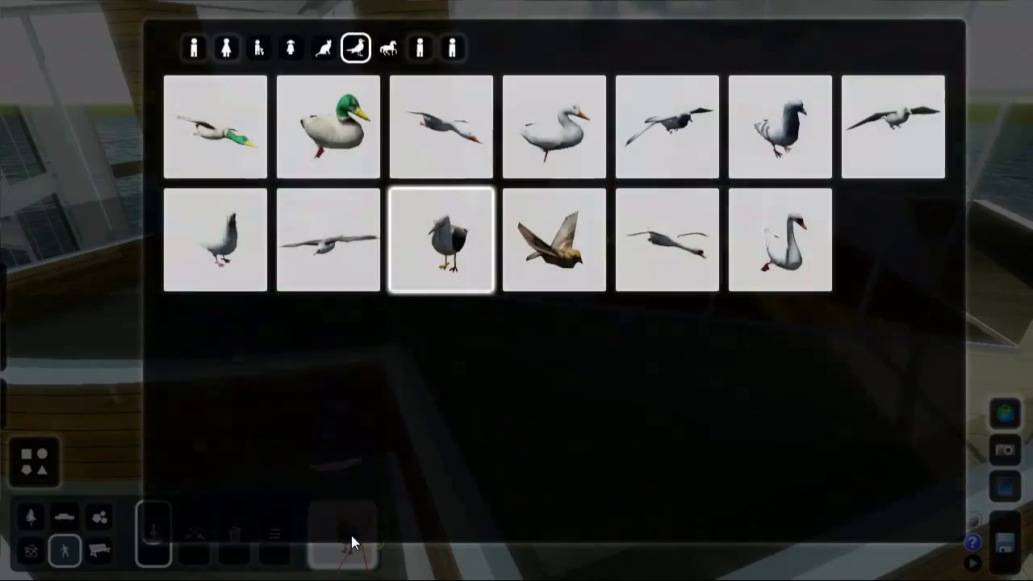
left_click(226, 49)
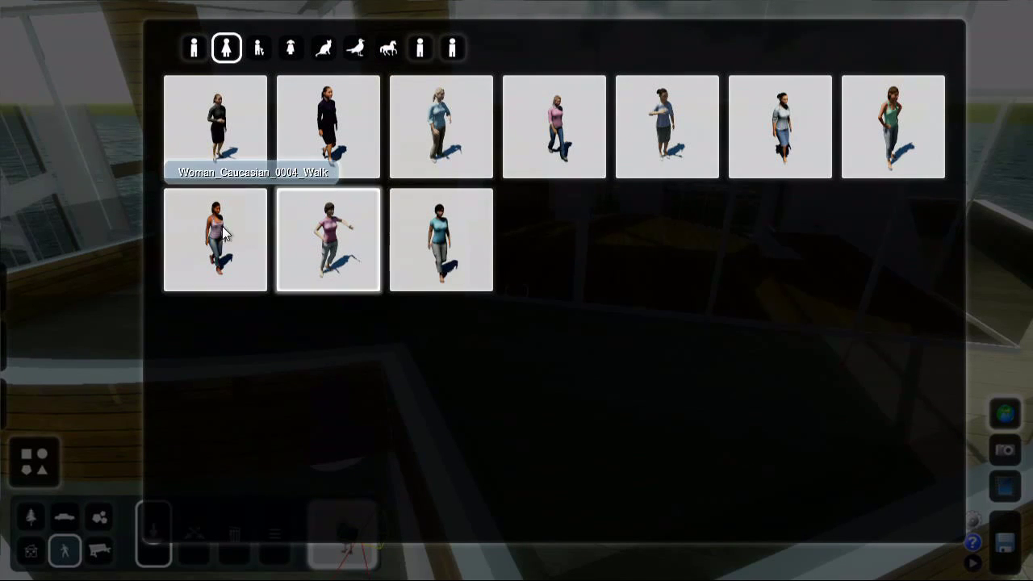
left_click(327, 239)
left_click(587, 422)
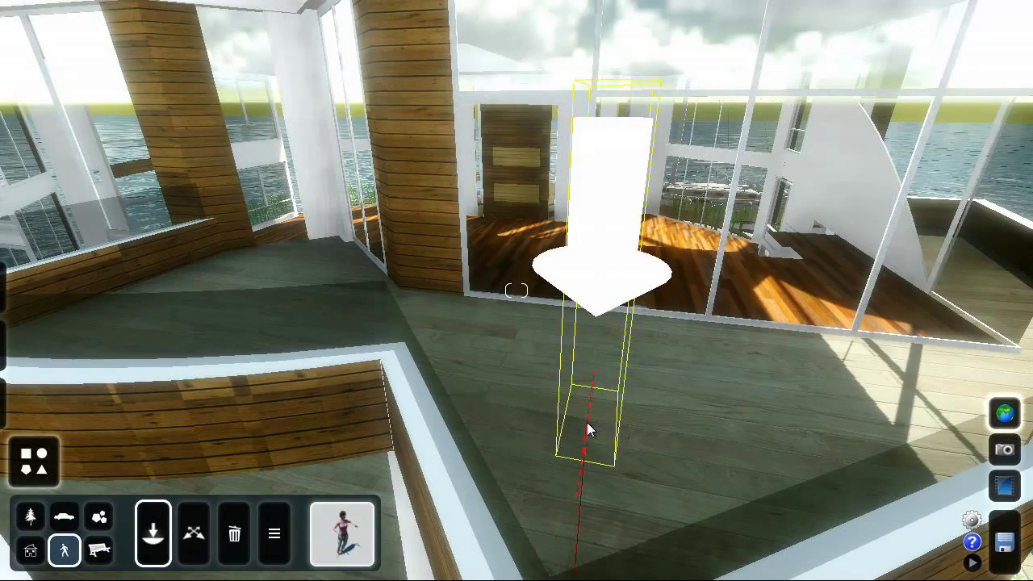
left_click(194, 534)
left_click_drag(586, 413, 599, 440)
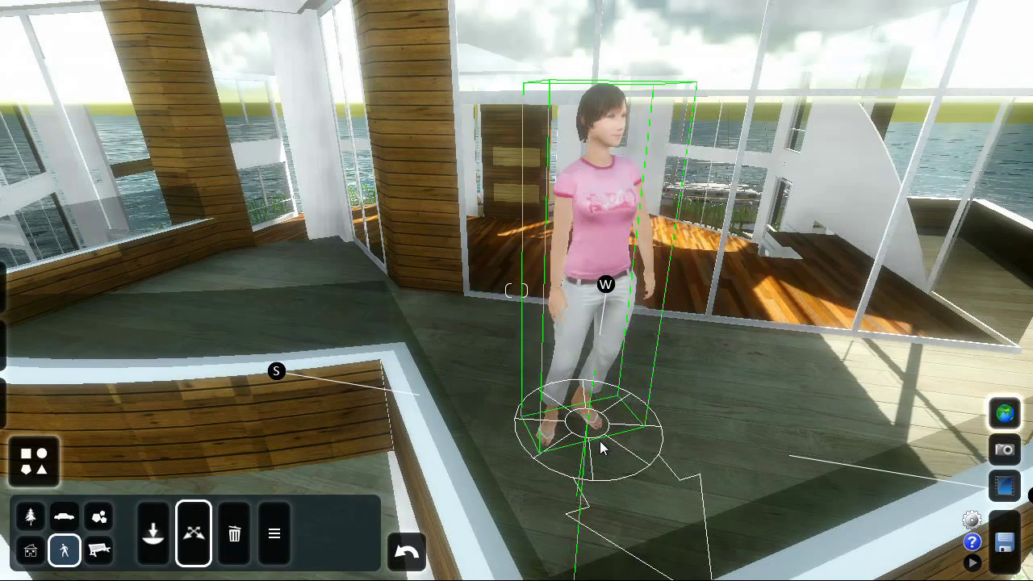
Step: Raise the sun almost to its highest position in the weather settings
mouse_move(2, 388)
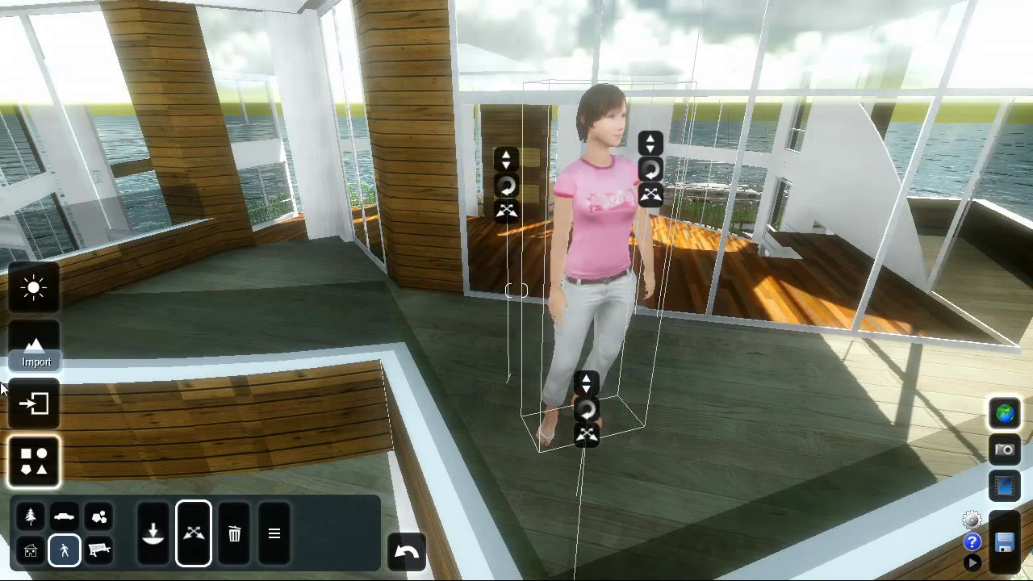
left_click(32, 289)
left_click_drag(493, 539, 470, 507)
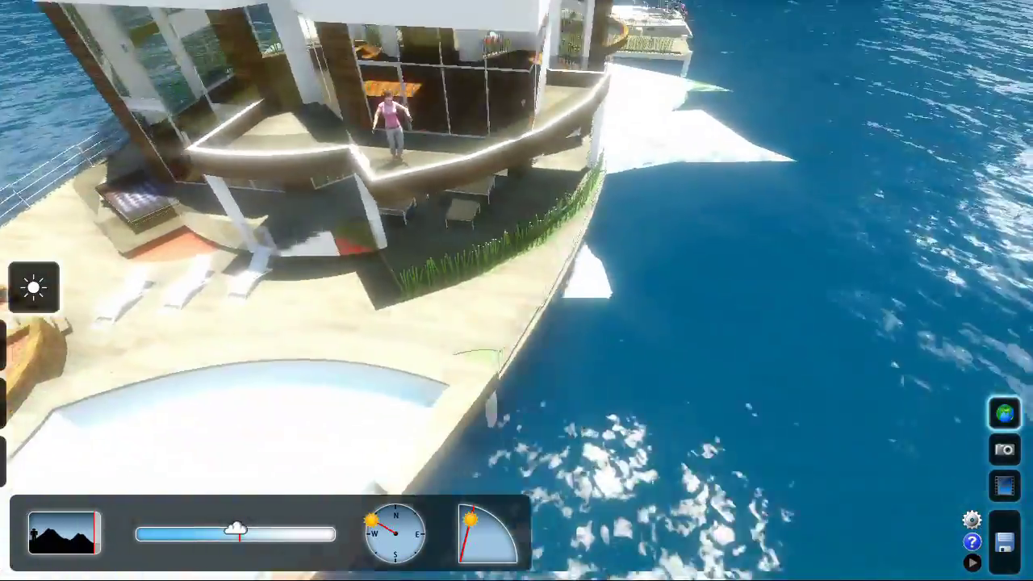
Step: Render the house, pool and boat from low over the water as a 1920x1080 photo, save it as bitmap my image and open the file
key("s")
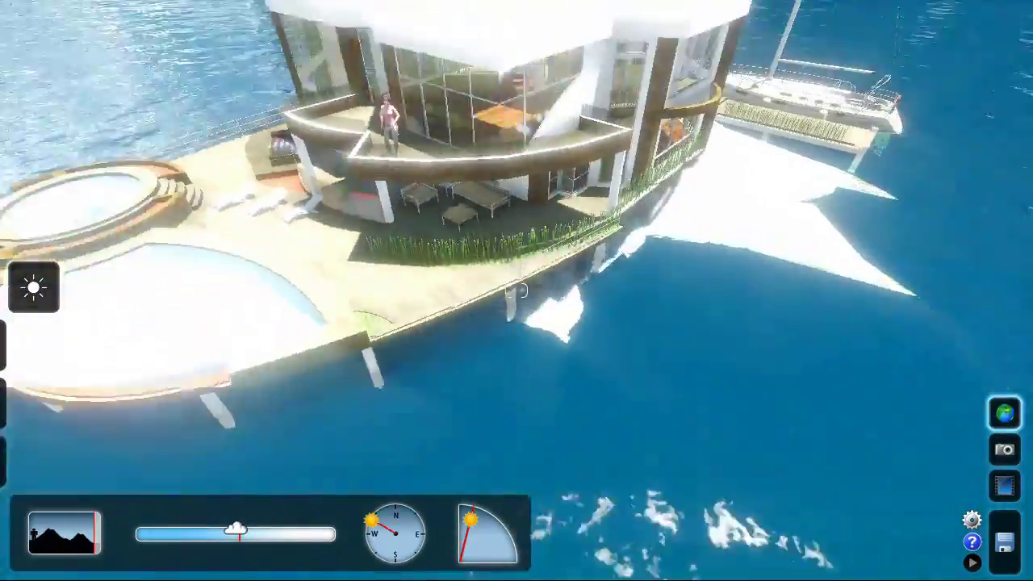
right_click_drag(516, 290, 444, 187)
key("w")
key("d")
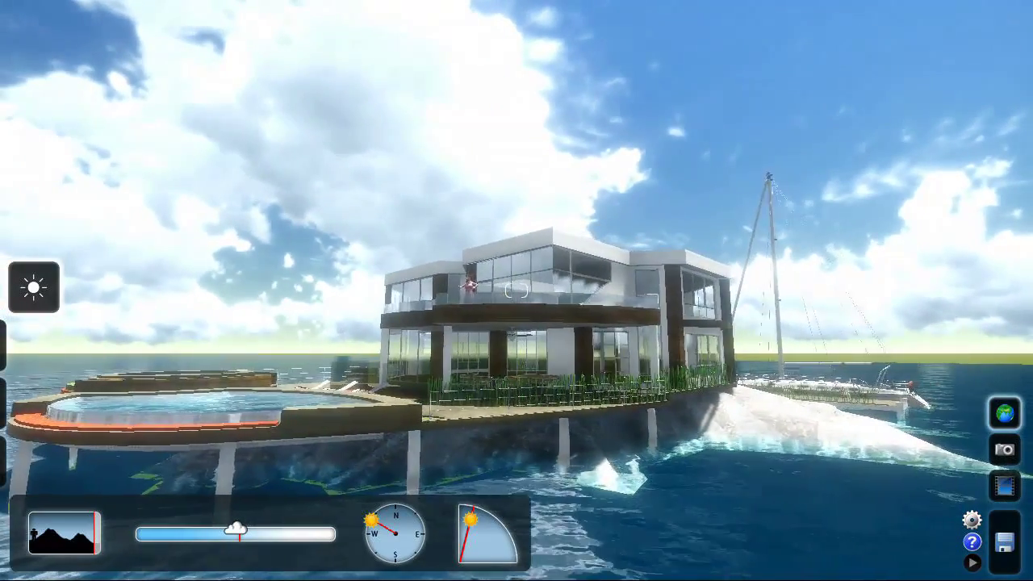
key("a")
right_click_drag(516, 291, 513, 296)
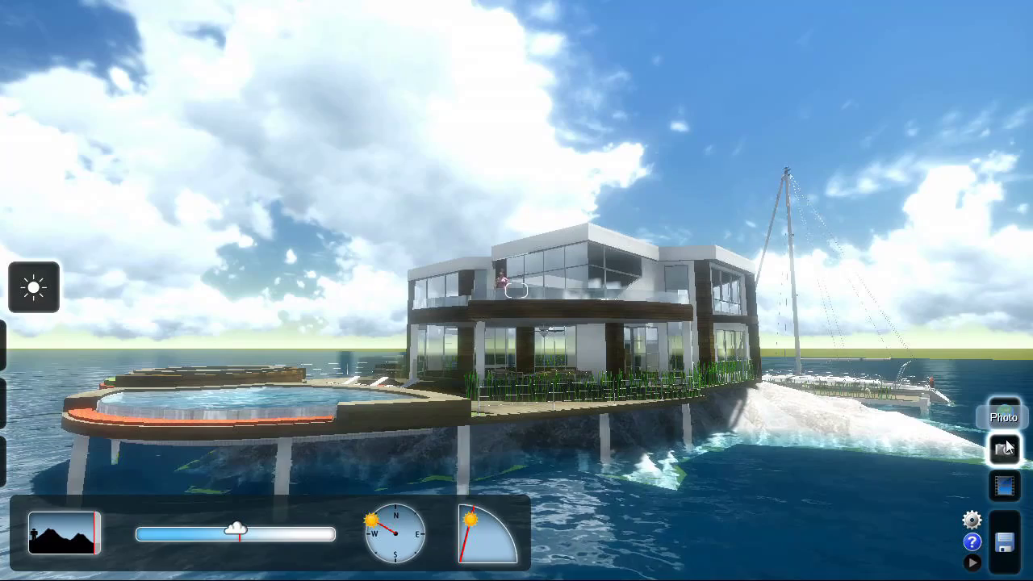
left_click(1005, 448)
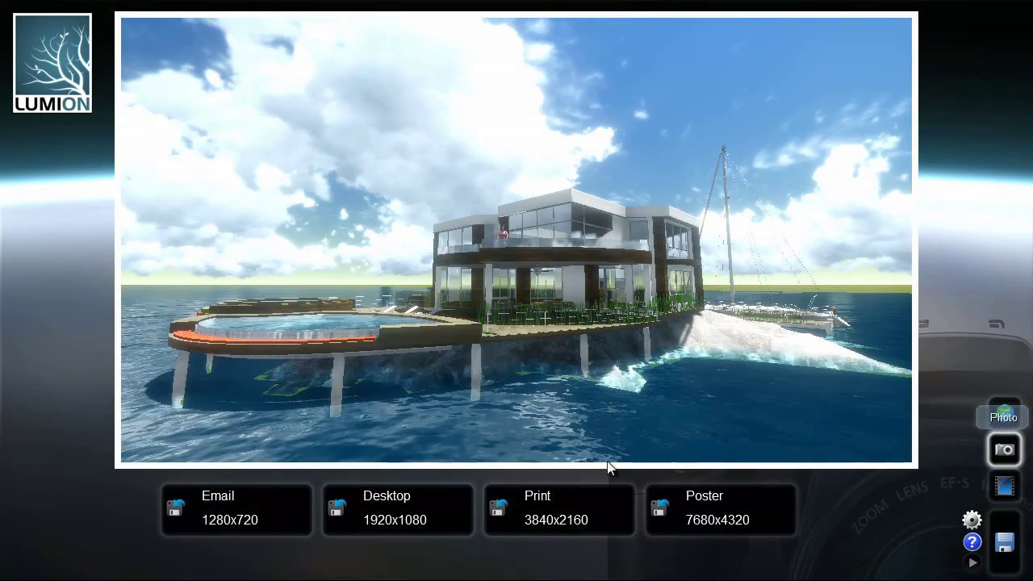
left_click(435, 496)
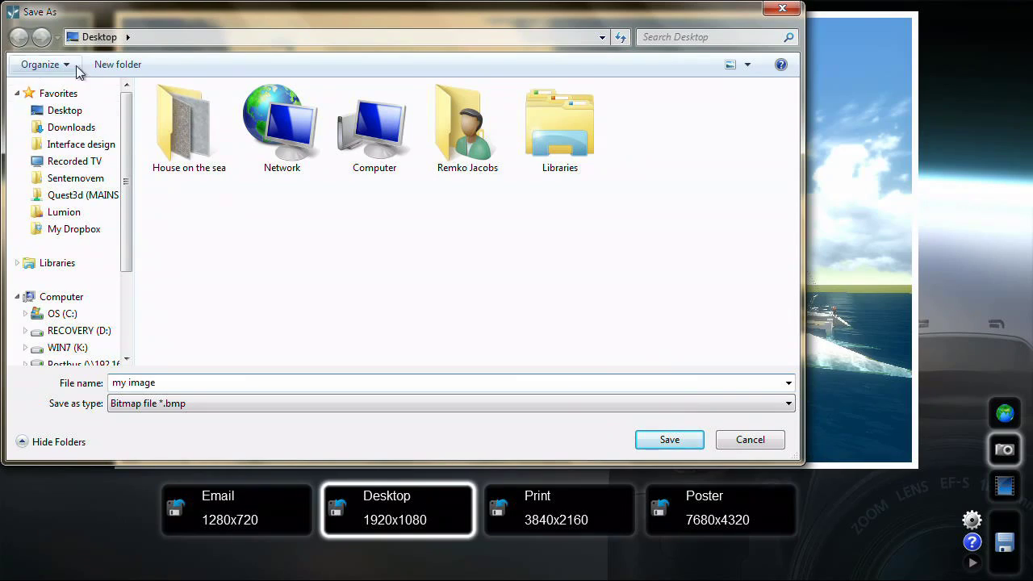
left_click(676, 441)
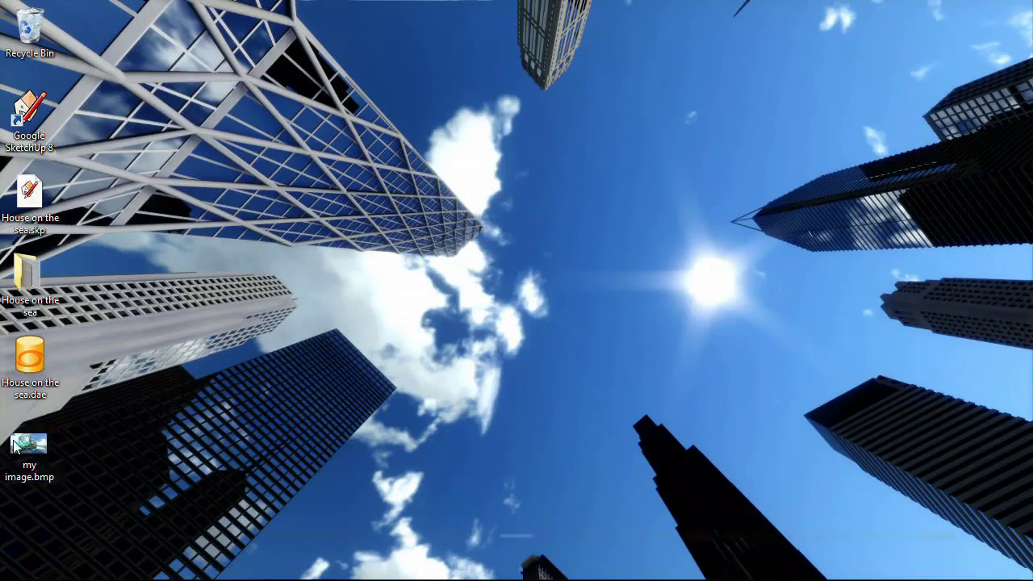
double_click(14, 448)
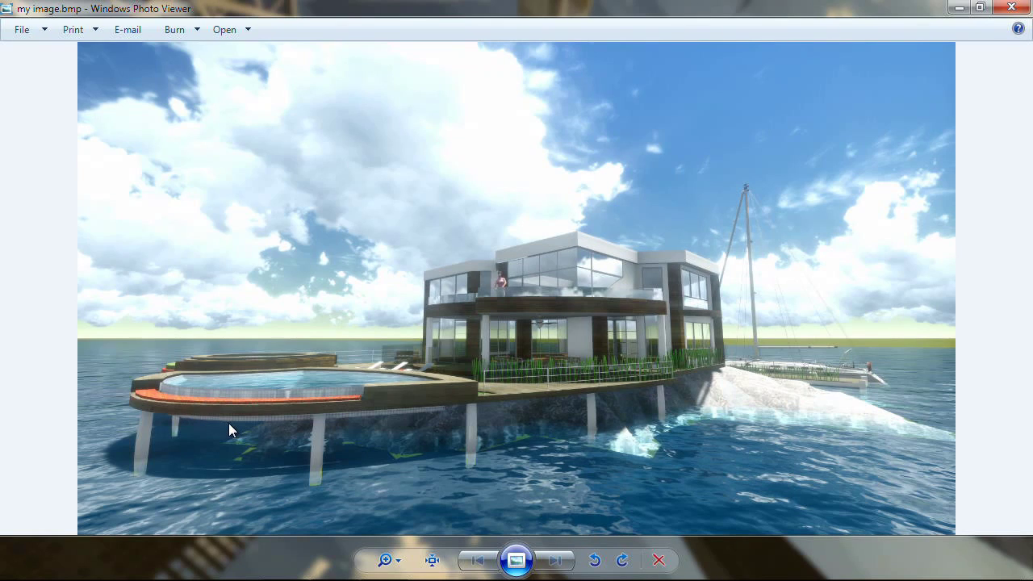